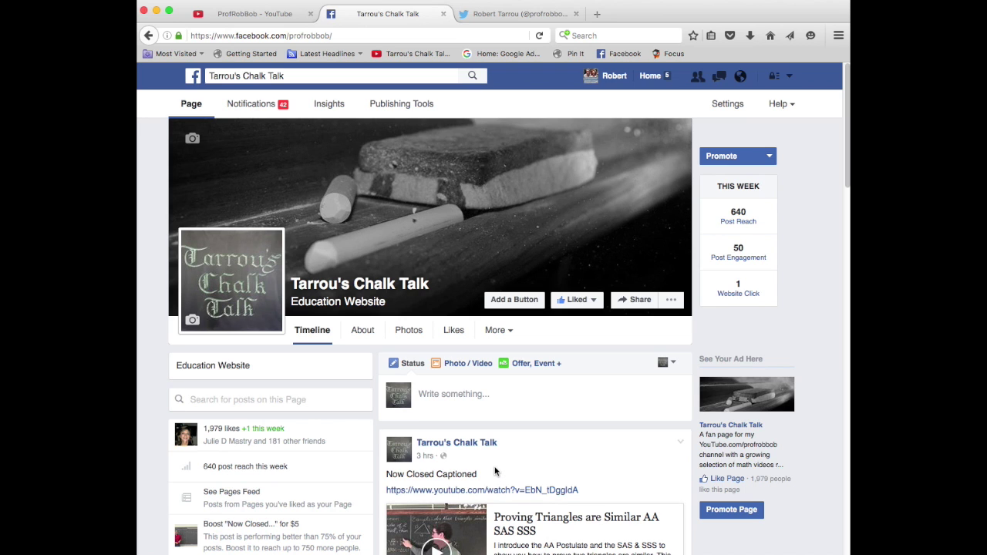
Look through the closed-captioning announcements posted on the Tarrou's Chalk Talk Facebook page
scroll(495, 471, "down", 4)
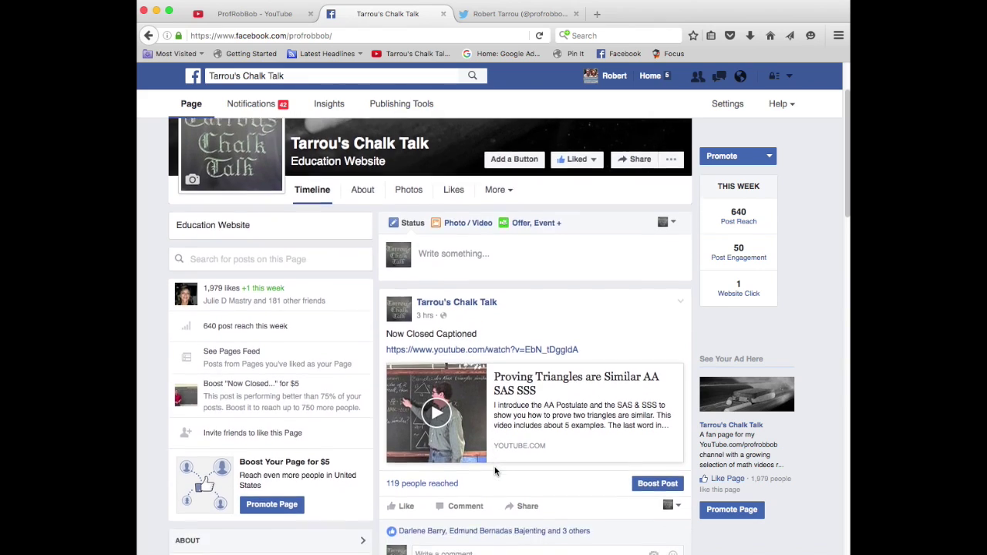
scroll(494, 471, "down", 10)
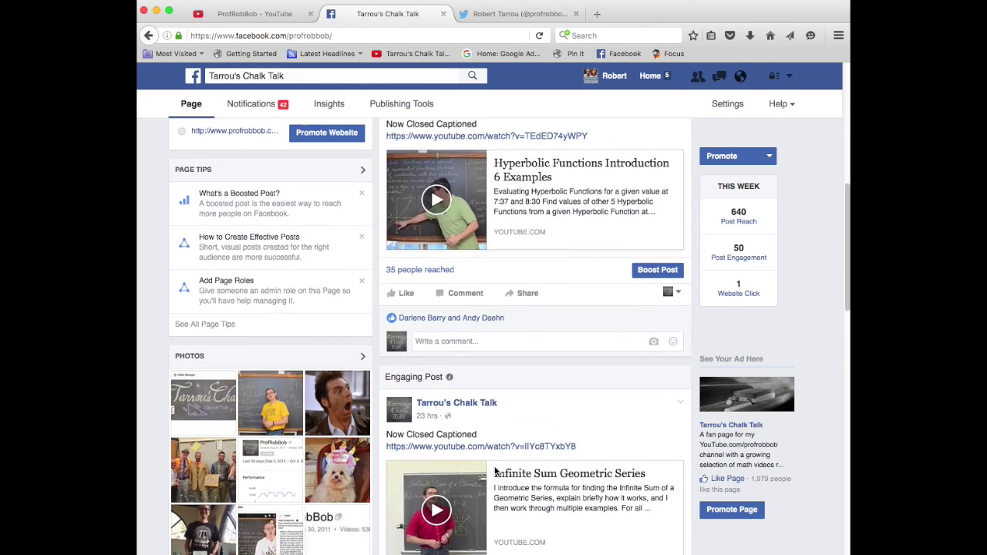
scroll(496, 471, "down", 7)
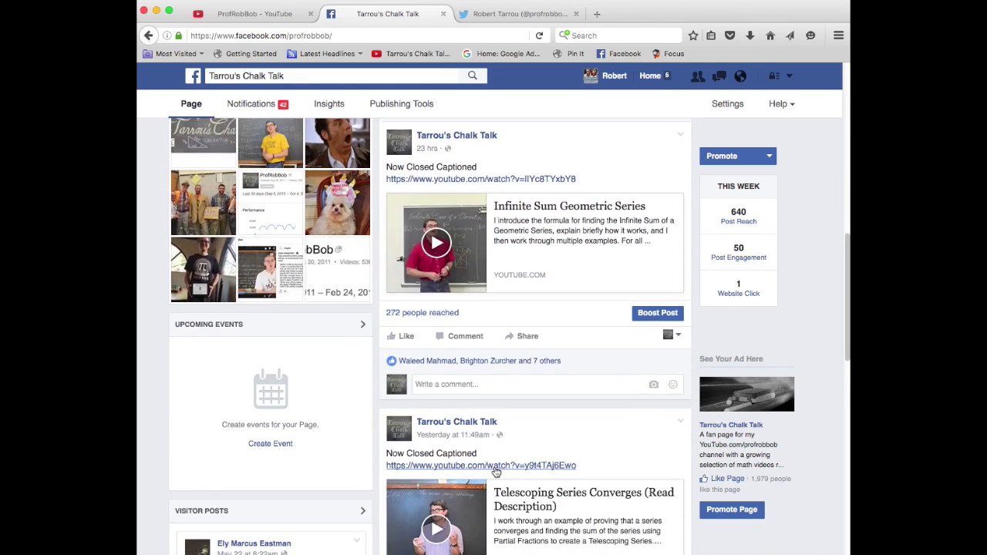
scroll(495, 472, "down", 8)
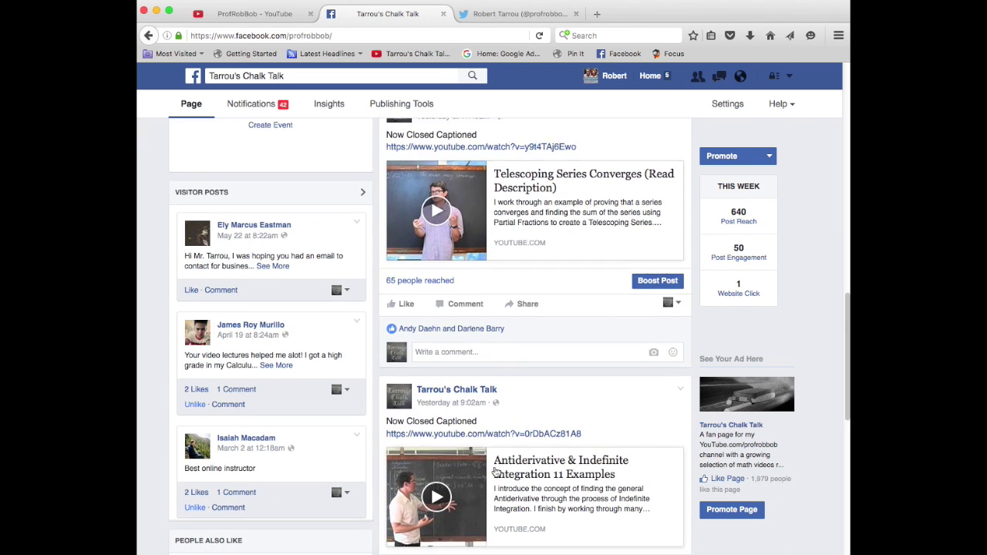
scroll(494, 471, "down", 10)
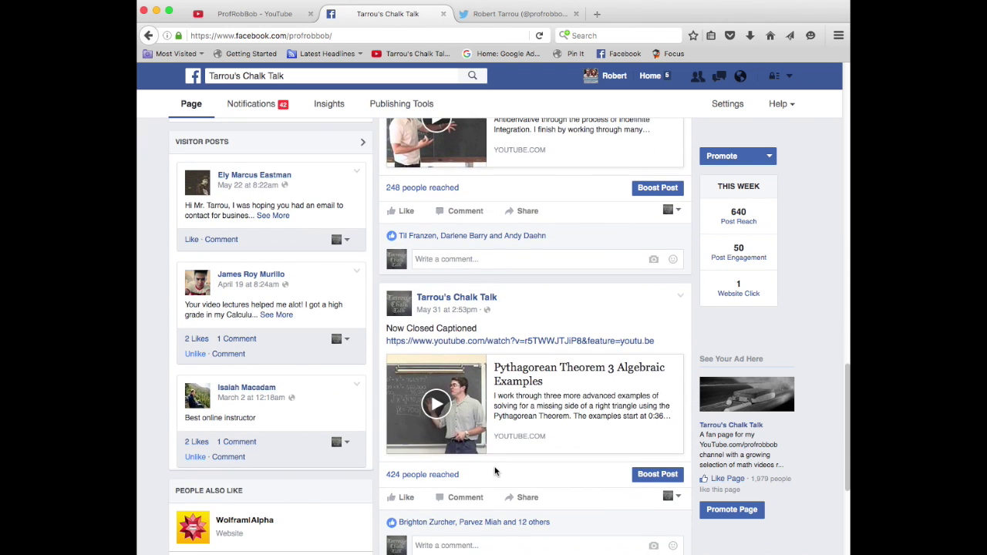
scroll(494, 471, "down", 7)
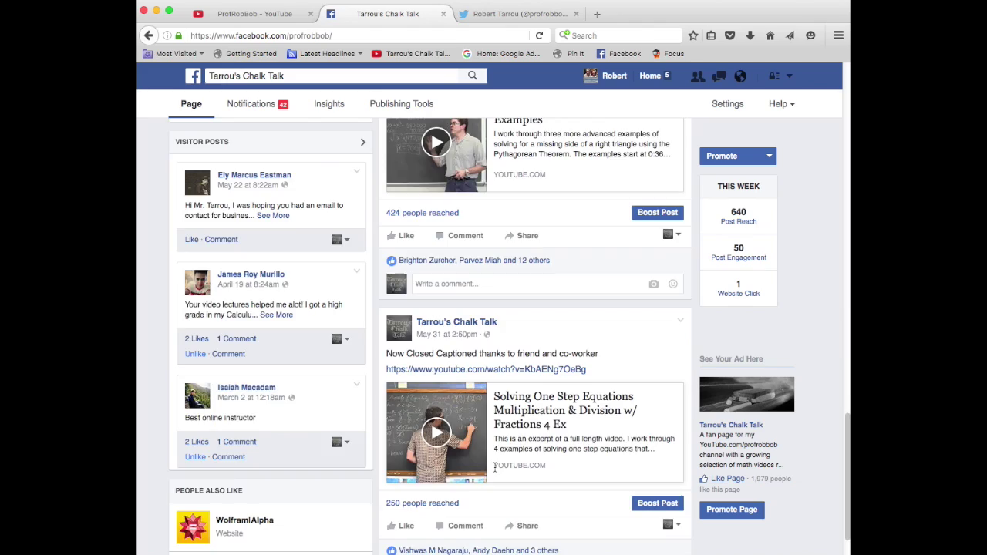
scroll(494, 470, "up", 20)
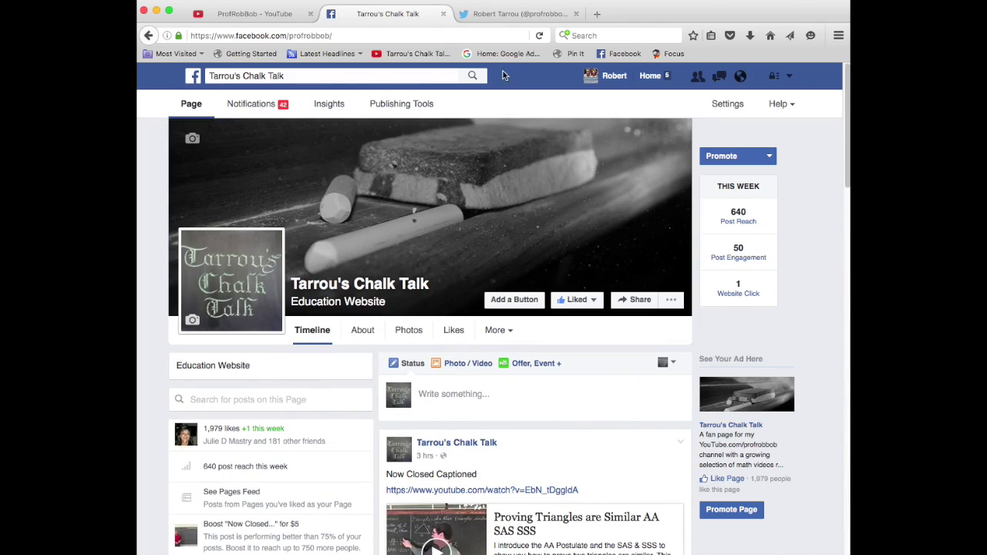
Switch to the channel's Twitter profile and look through its tweets about closed-captioned math lessons
left_click(499, 13)
scroll(545, 290, "down", 5)
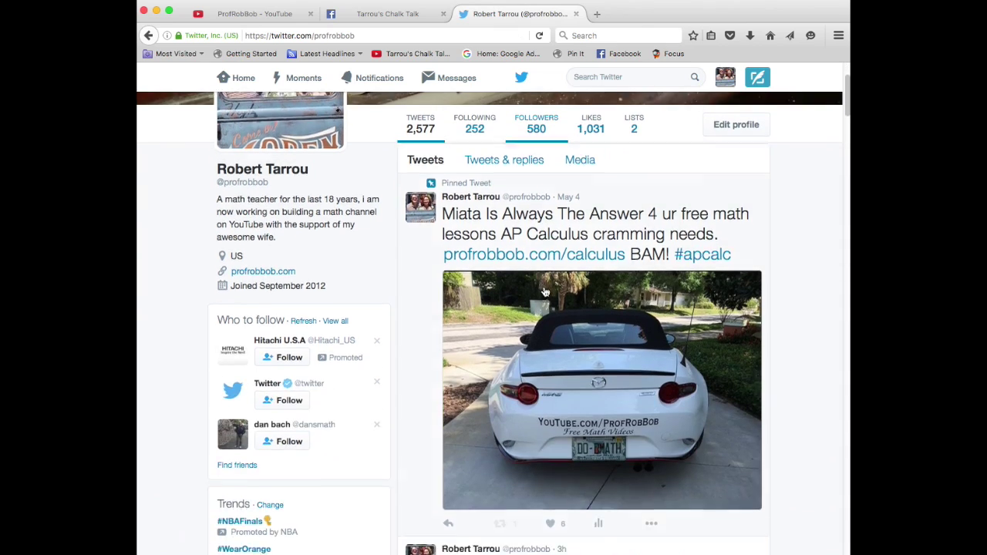
scroll(544, 290, "down", 15)
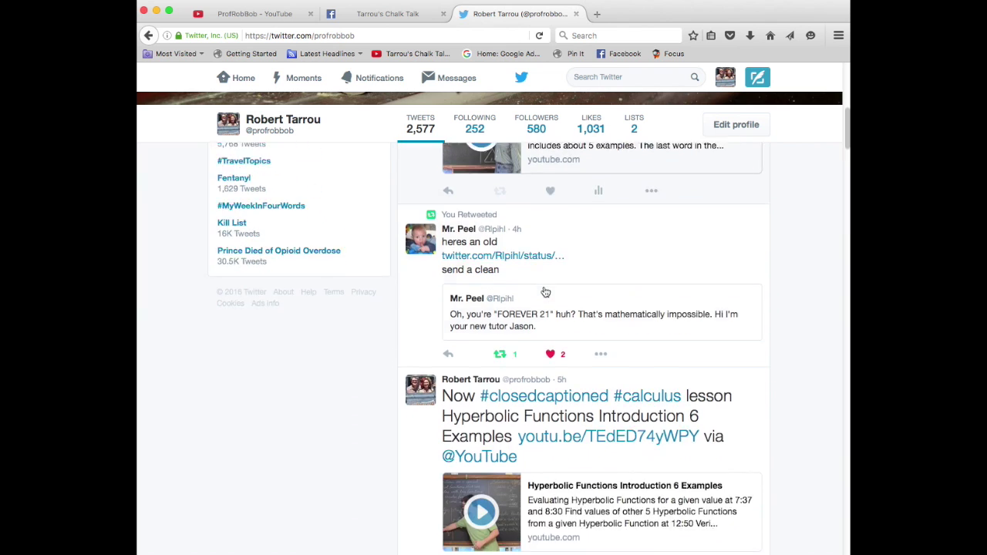
scroll(544, 290, "down", 11)
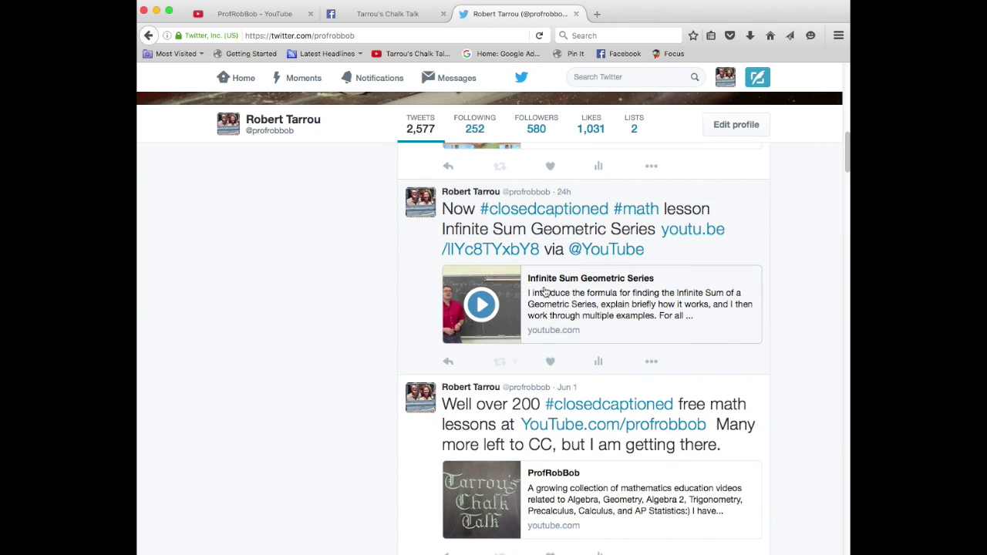
scroll(544, 293, "up", 20)
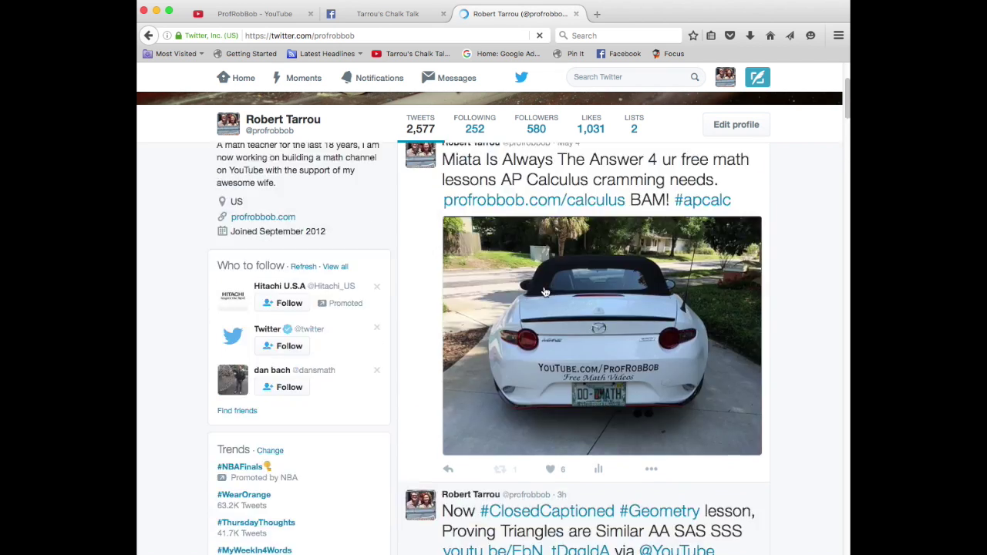
Switch to the ProfRobBob YouTube channel, view it from the other account and pause the channel trailer
left_click(255, 14)
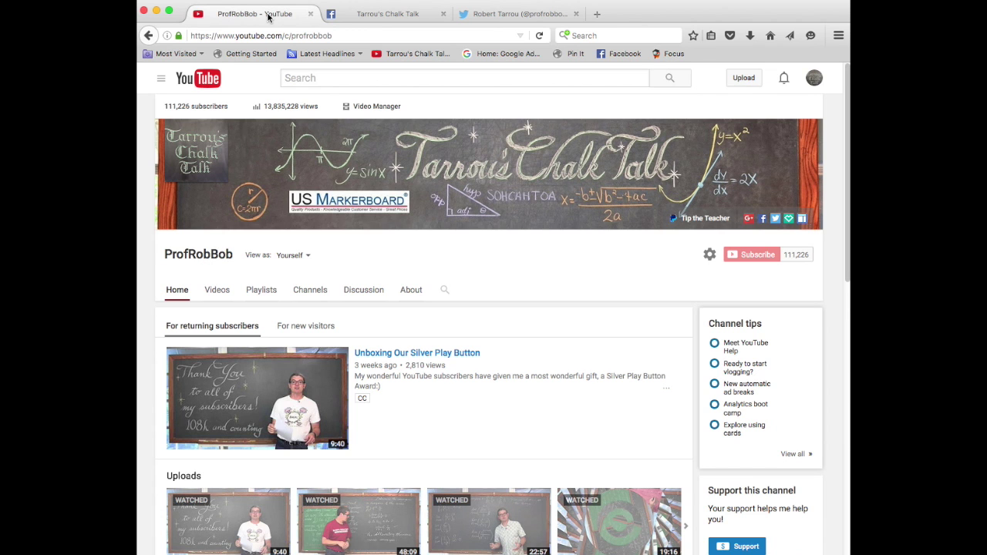
left_click(815, 84)
left_click(680, 199)
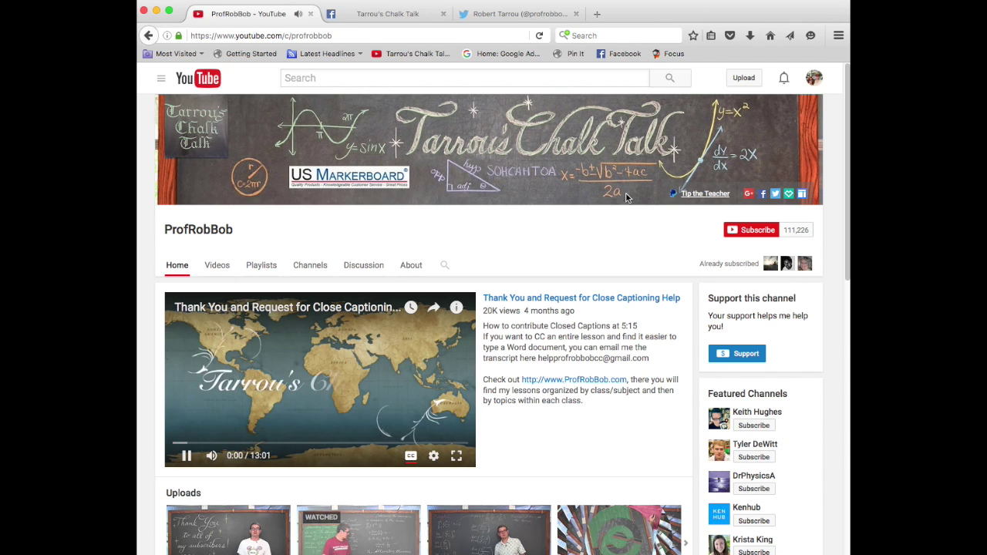
left_click(187, 456)
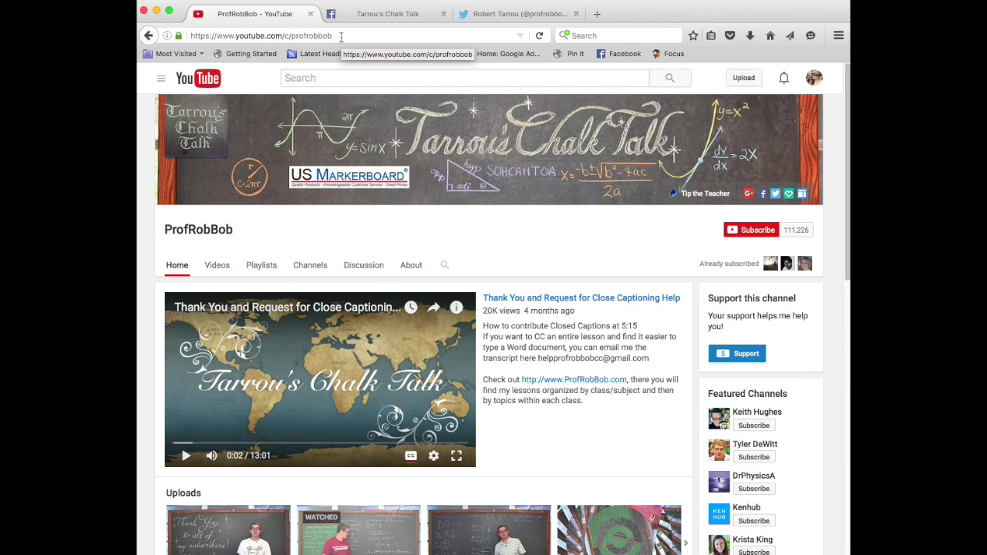
List the channel's uploads by Most popular and check which videos carry the CC label
left_click(216, 270)
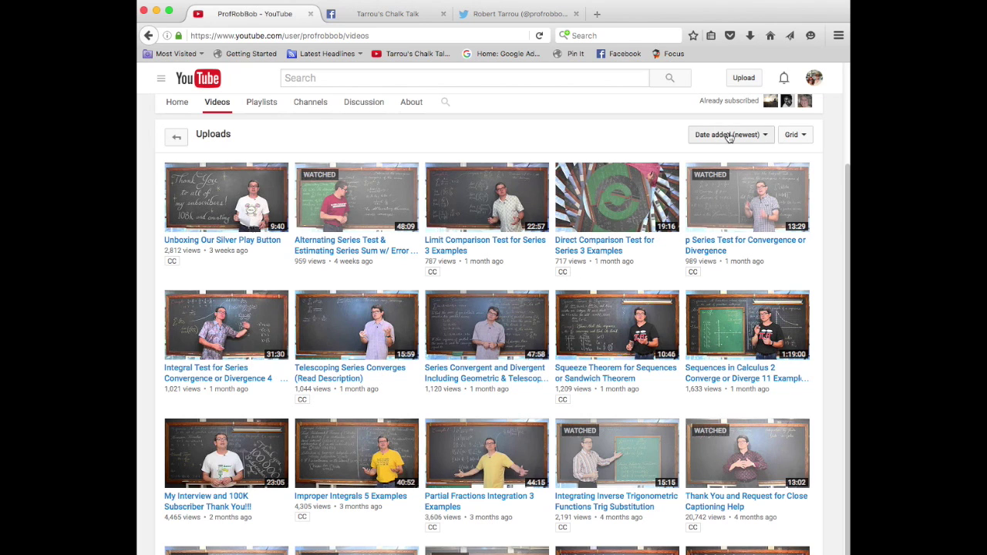
left_click(728, 137)
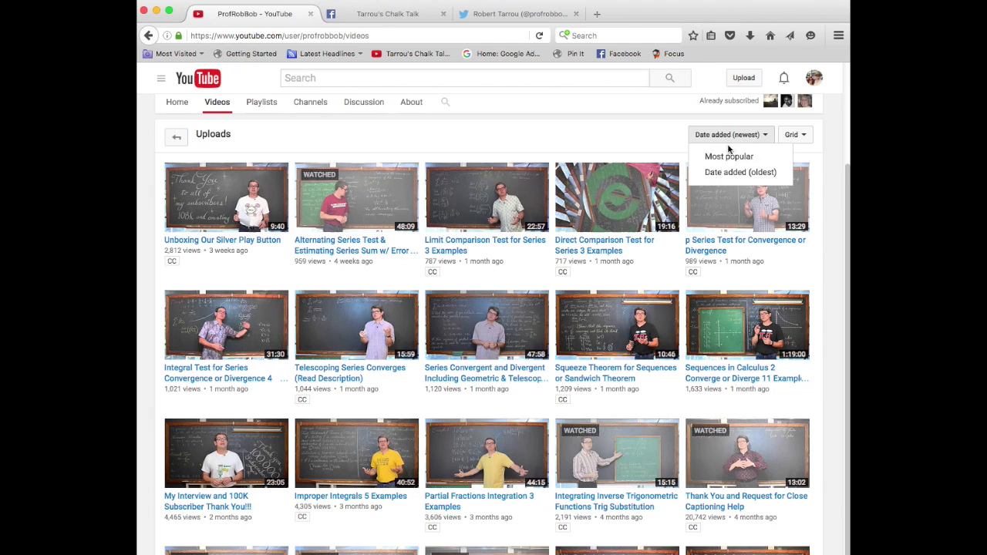
left_click(729, 157)
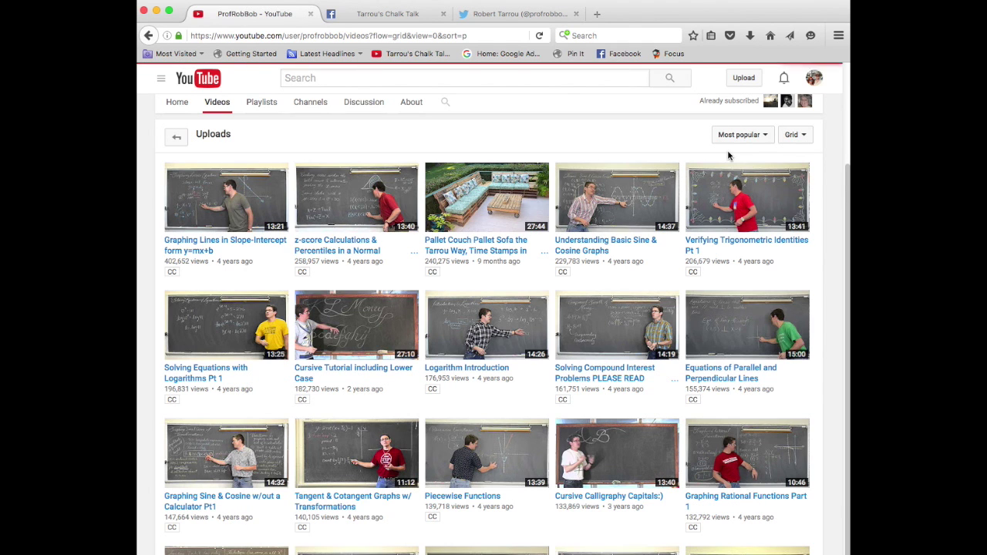
scroll(556, 413, "down", 5)
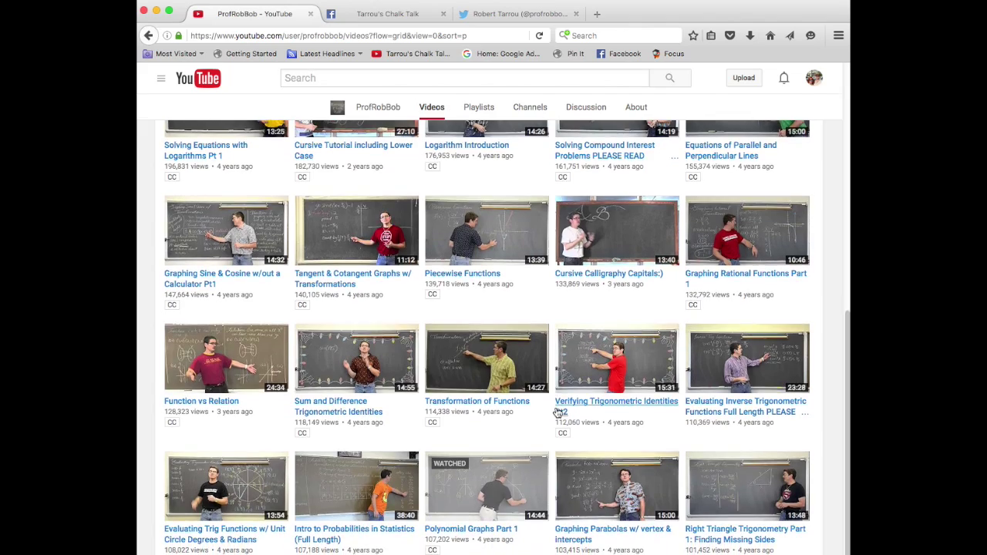
scroll(548, 331, "up", 8)
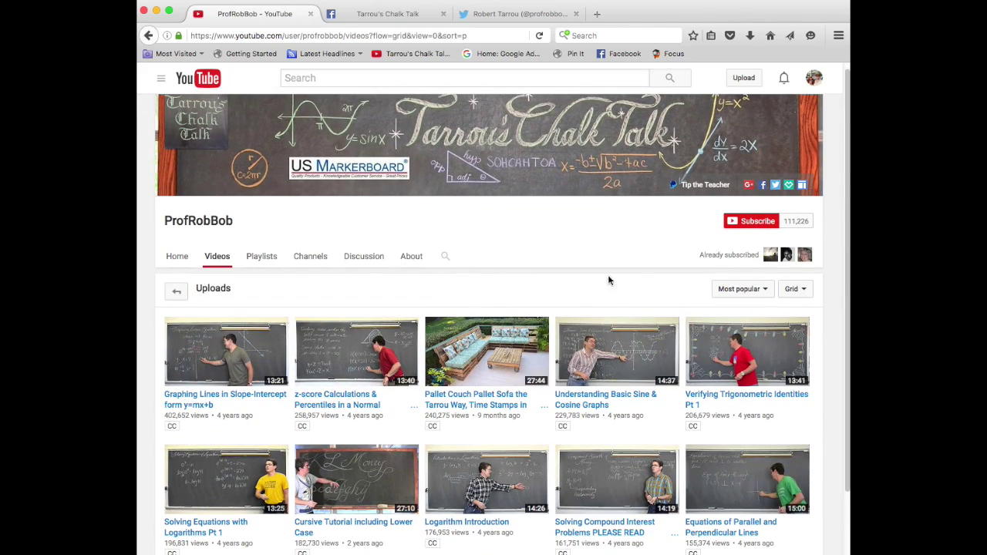
scroll(479, 430, "down", 1)
scroll(479, 436, "down", 10)
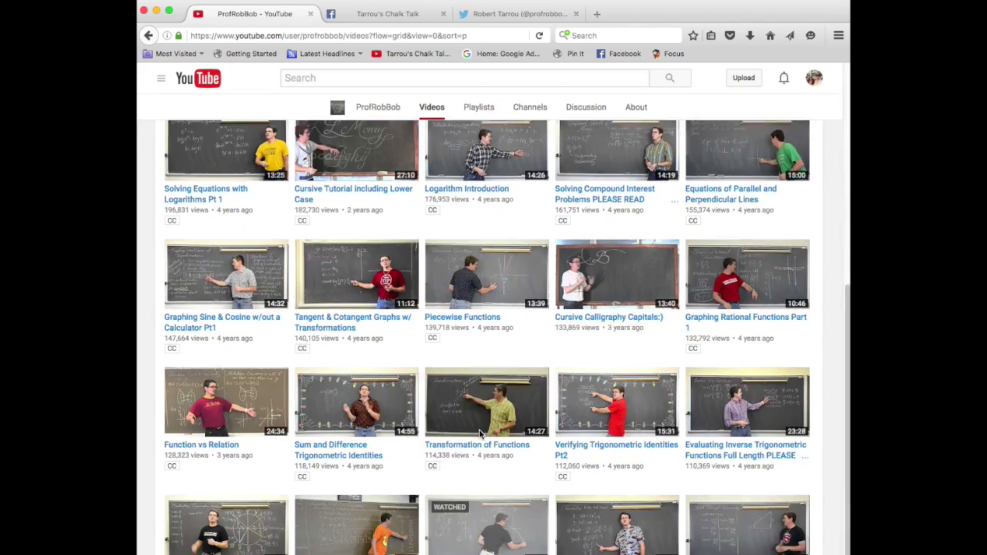
scroll(479, 435, "down", 1)
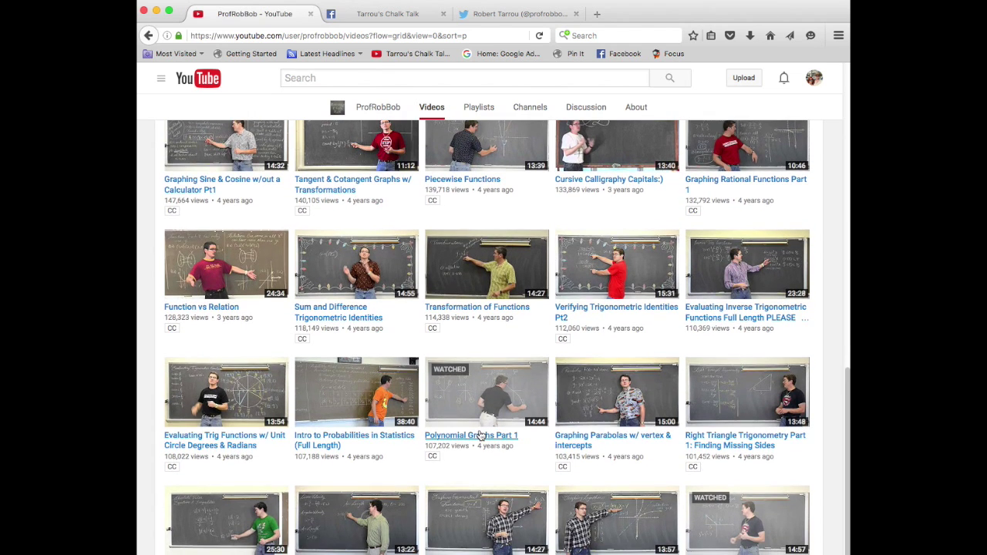
scroll(479, 436, "up", 12)
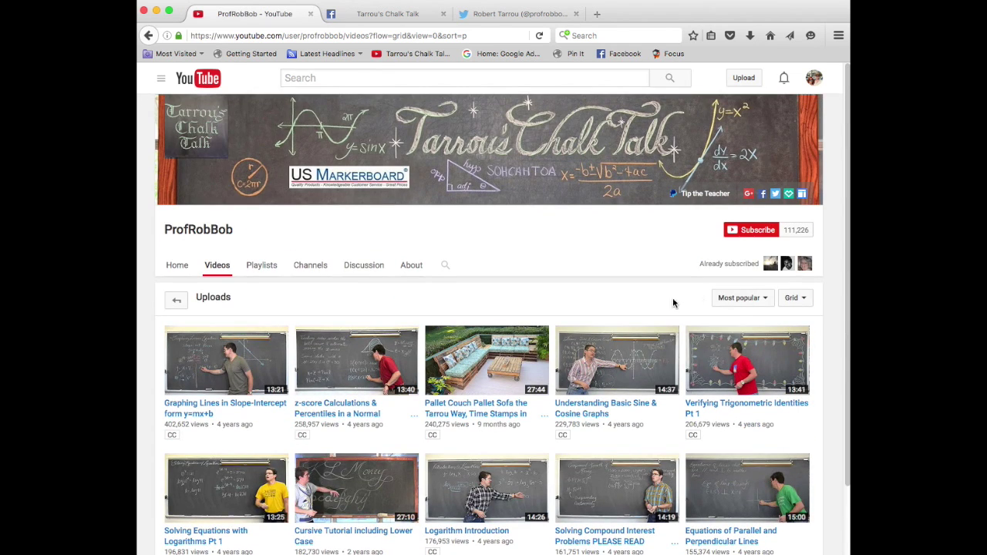
Sort the uploads by Date added (newest) and open the uncaptioned video "Product to Sum and Sum to Product Formulas"
left_click(740, 299)
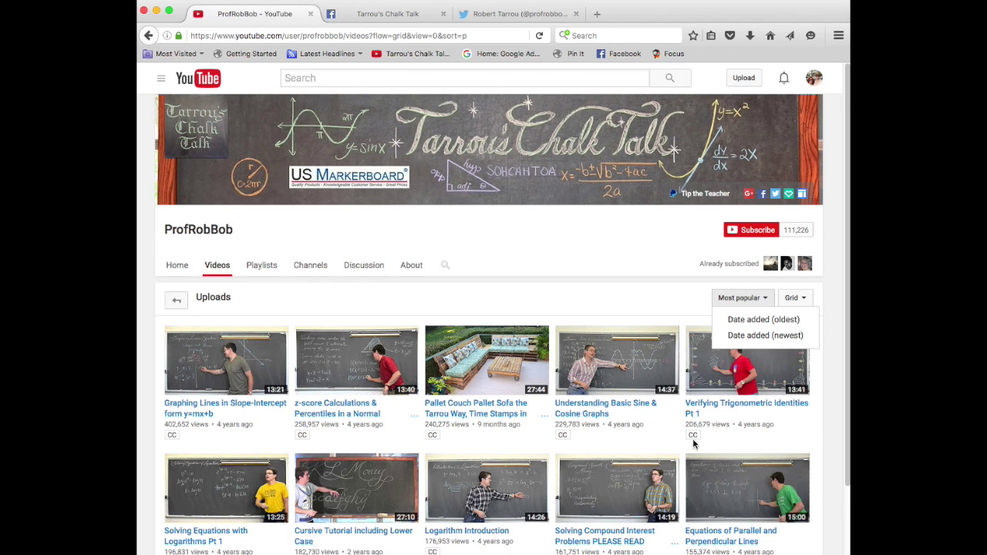
left_click(736, 337)
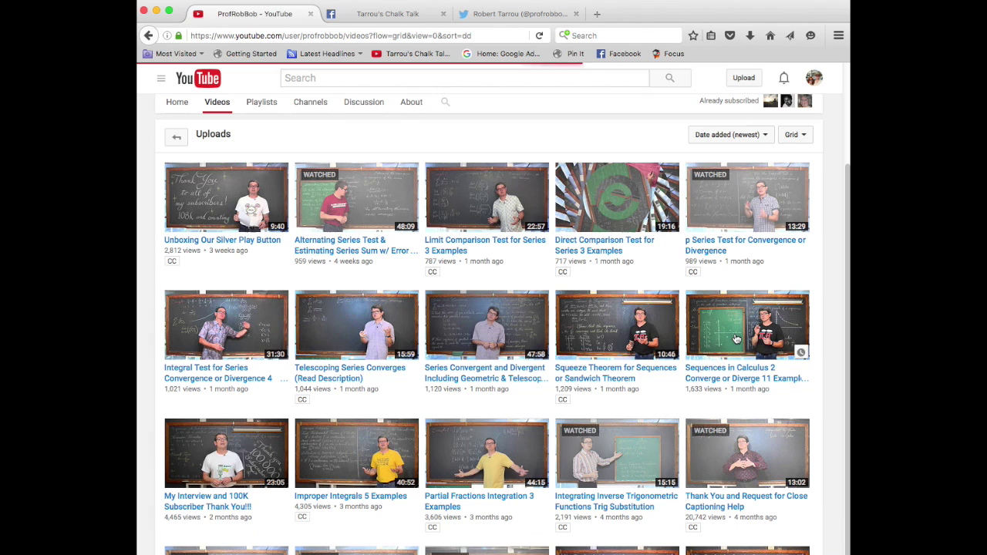
scroll(443, 419, "down", 3)
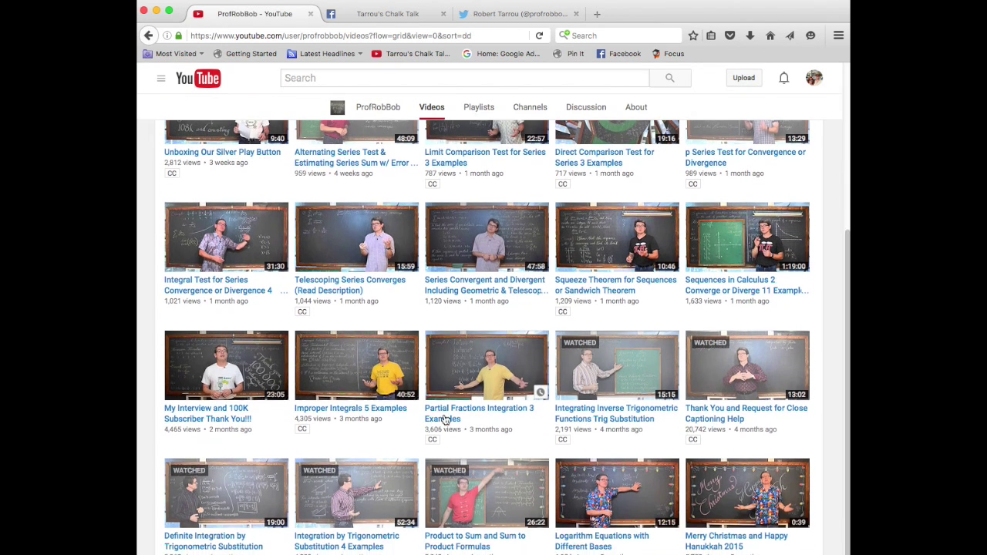
scroll(444, 417, "down", 1)
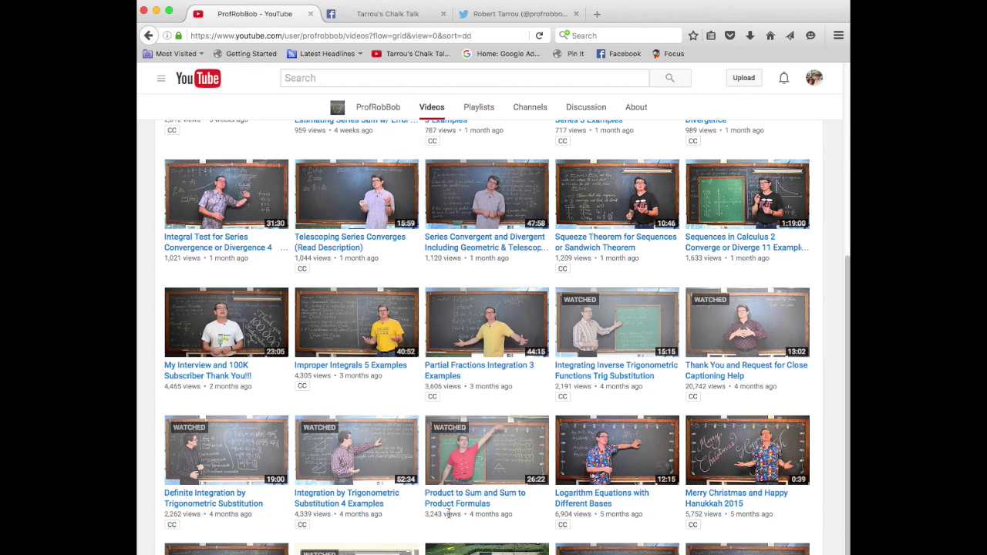
left_click(448, 505)
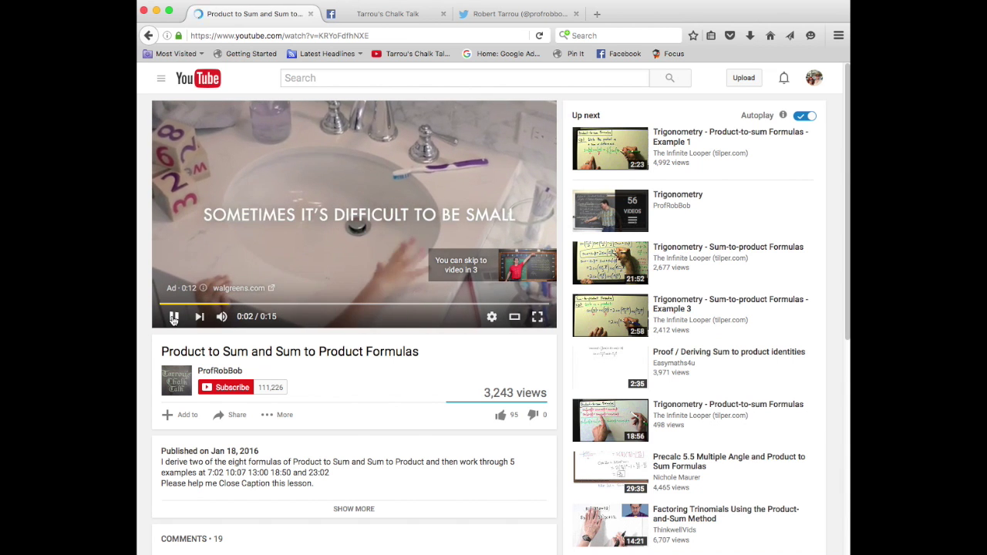
Skip the advertisement and pause the lesson video shortly after it starts
left_click(174, 317)
left_click(174, 317)
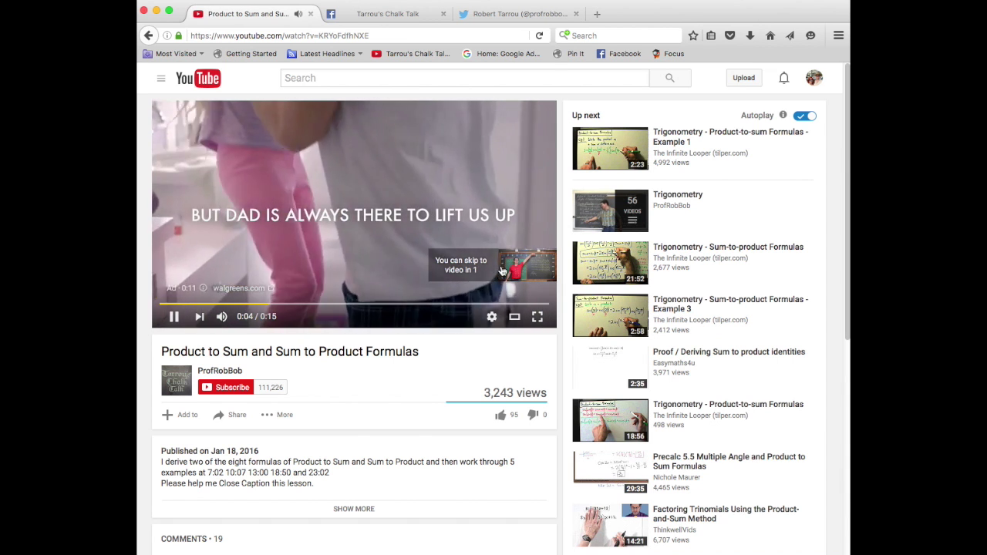
left_click(501, 270)
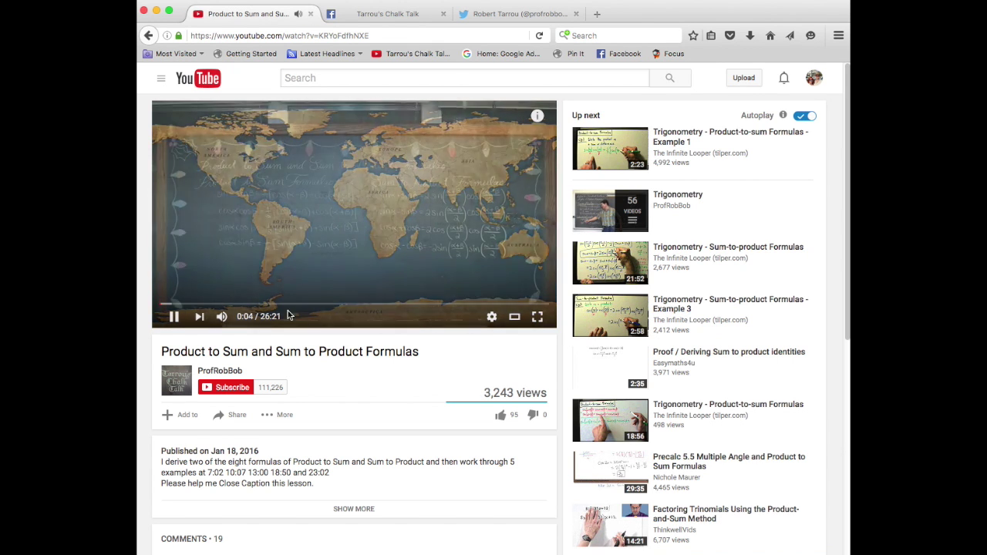
left_click(175, 317)
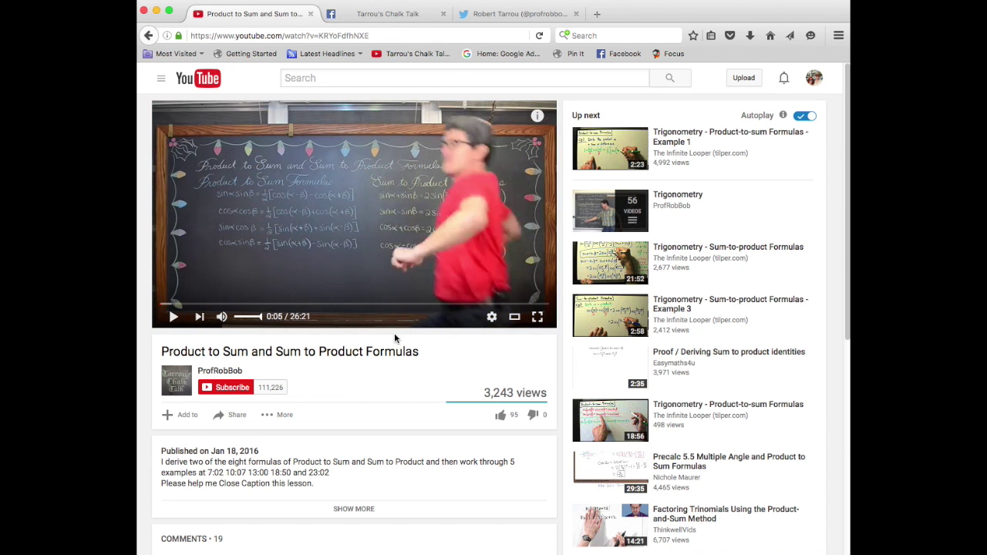
Open the English caption contribution editor for the paused video and review the existing community caption lines
left_click(490, 323)
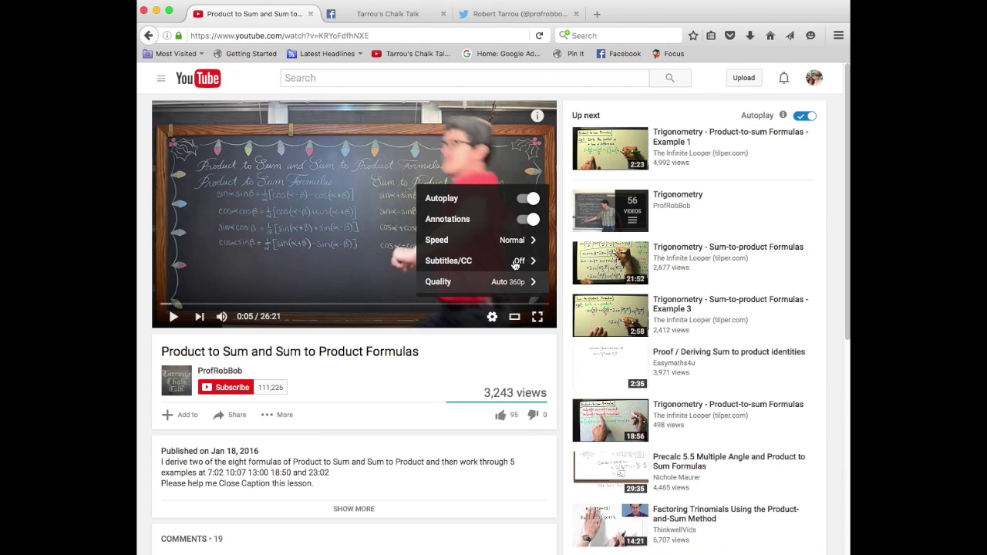
left_click(515, 262)
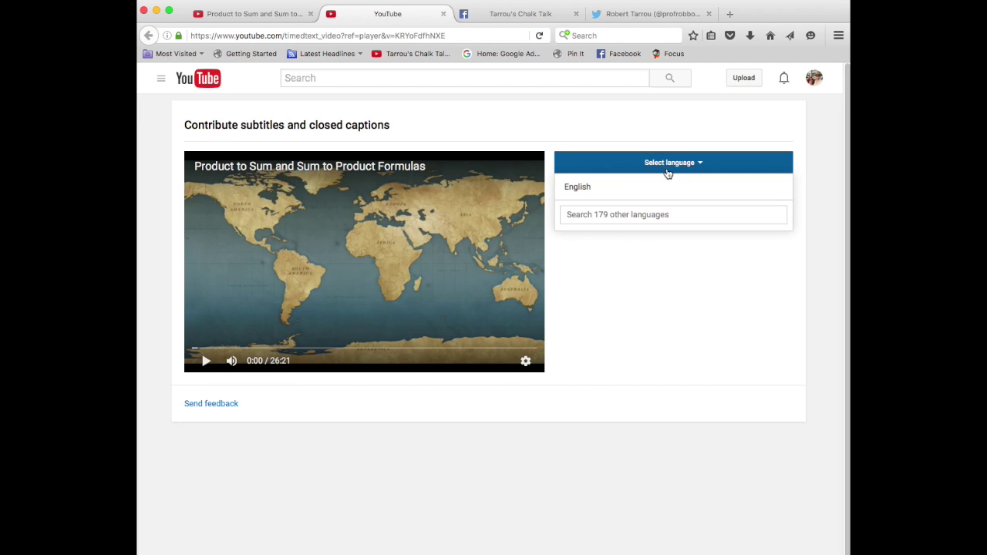
left_click(643, 189)
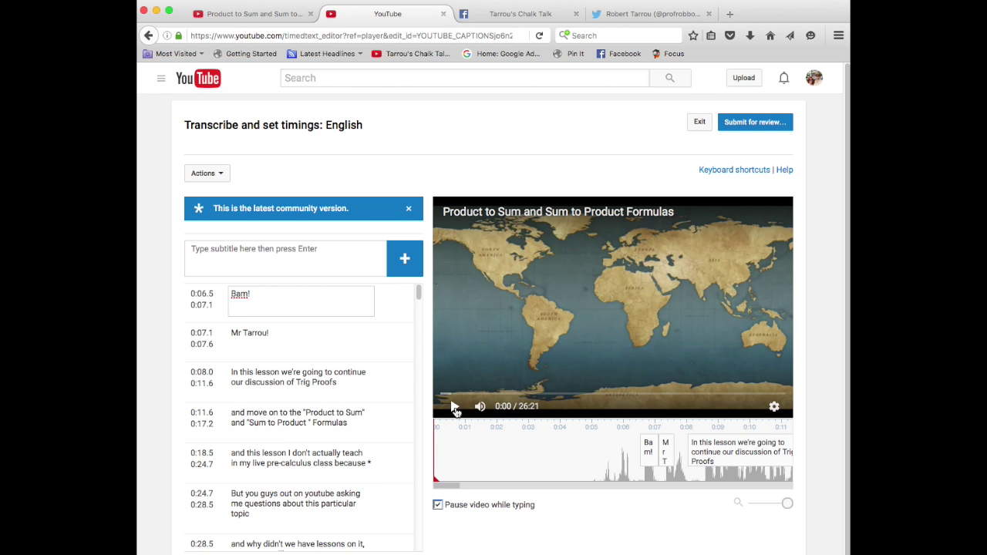
scroll(321, 422, "down", 10)
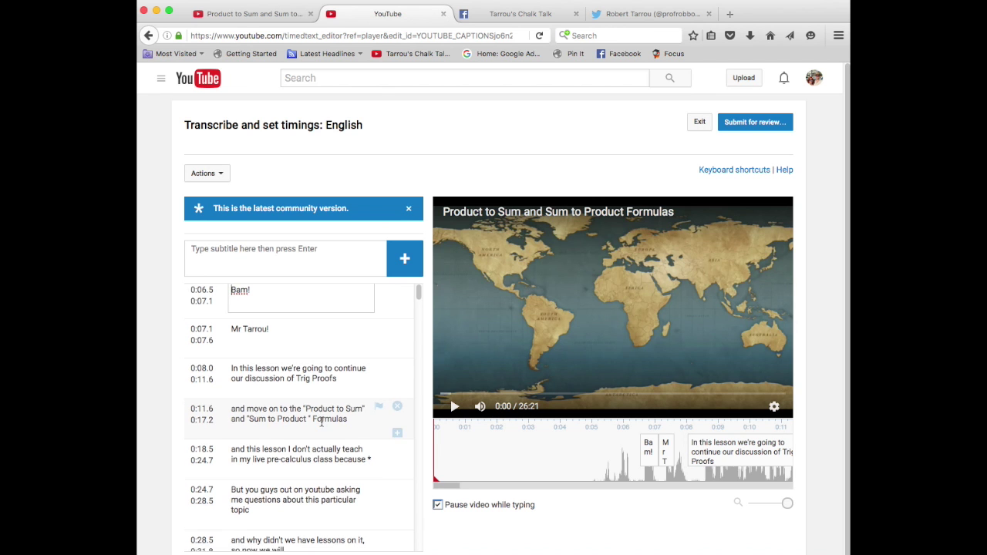
scroll(321, 421, "down", 20)
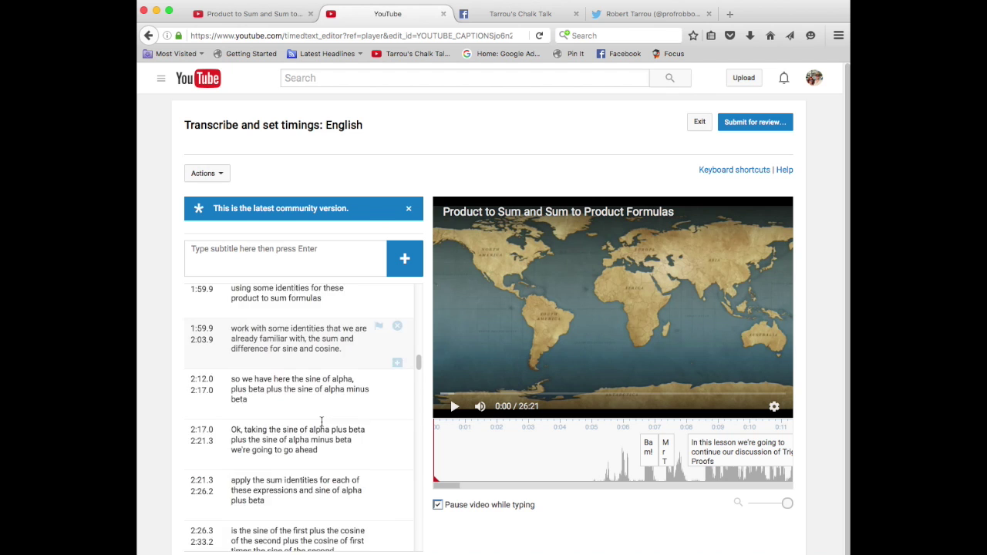
Jump the video to the last existing caption line, "process of simplifying and cleaning things up a little bit", and check the editor's keyboard shortcuts
scroll(321, 422, "down", 15)
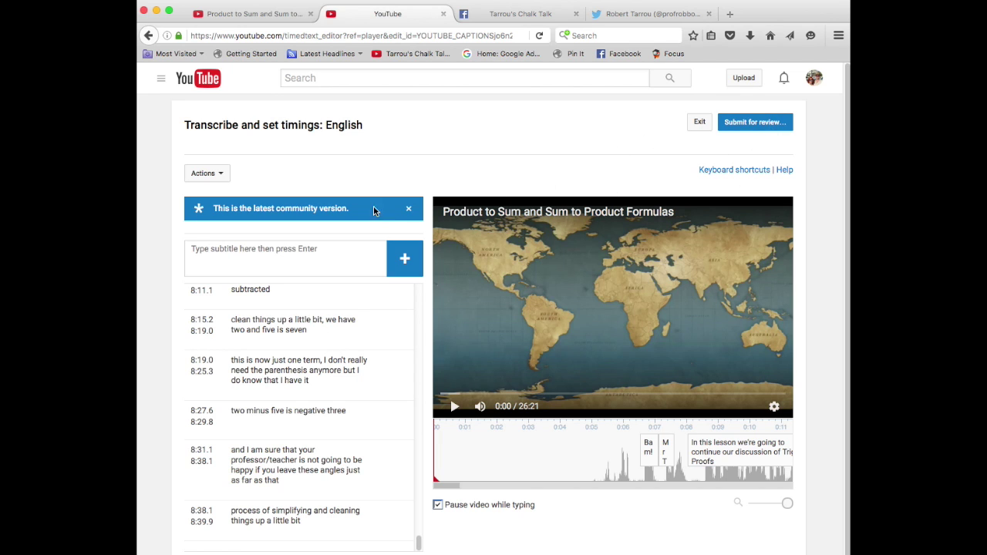
left_click(309, 255)
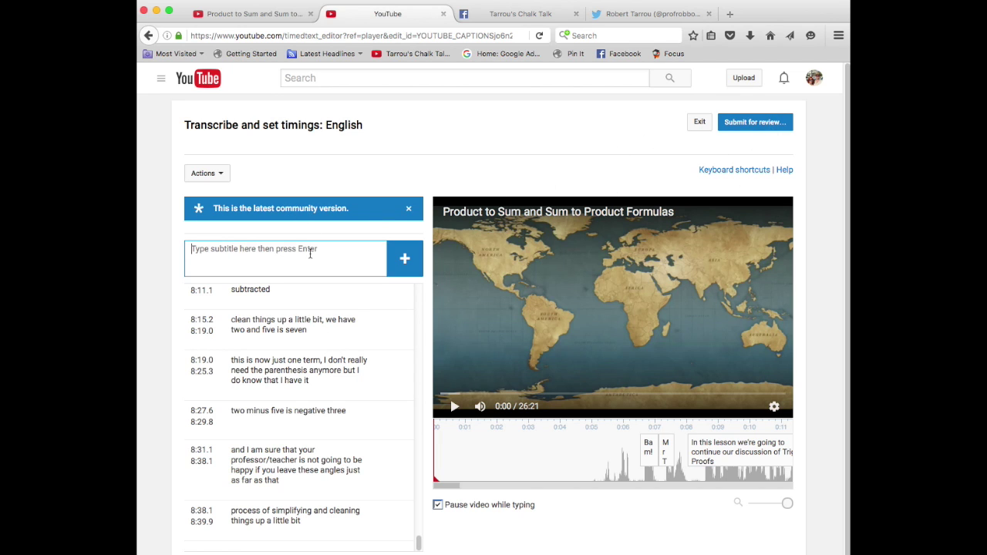
scroll(293, 463, "down", 1)
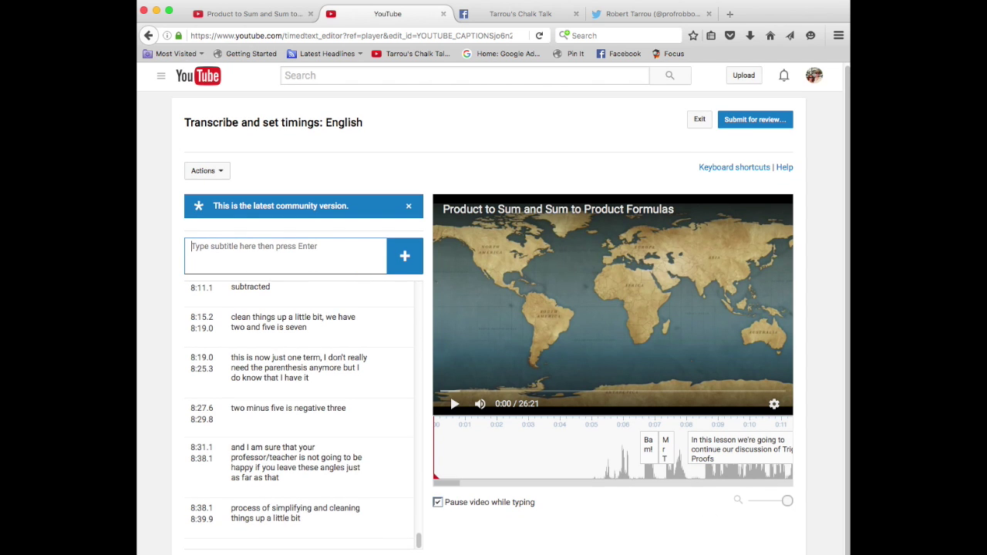
left_click(263, 521)
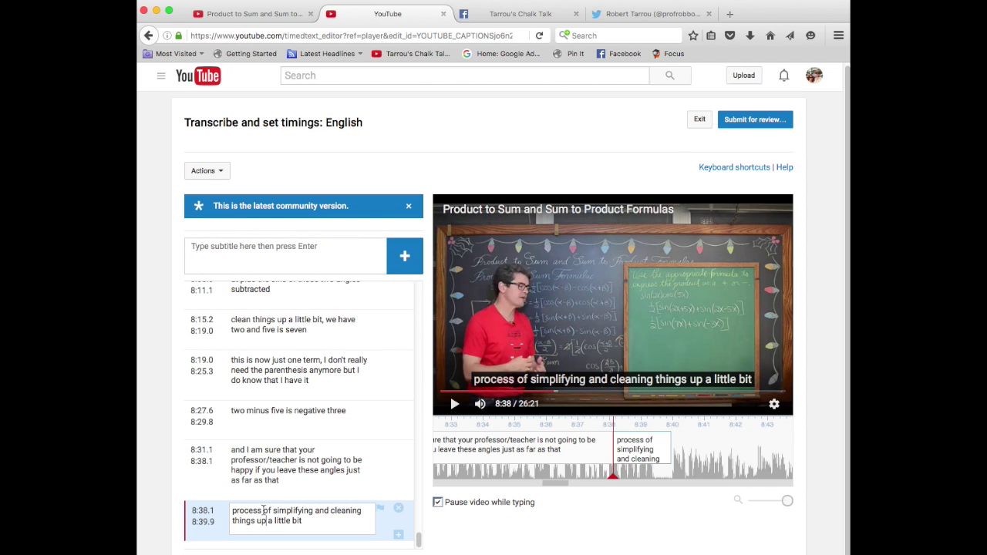
left_click(744, 167)
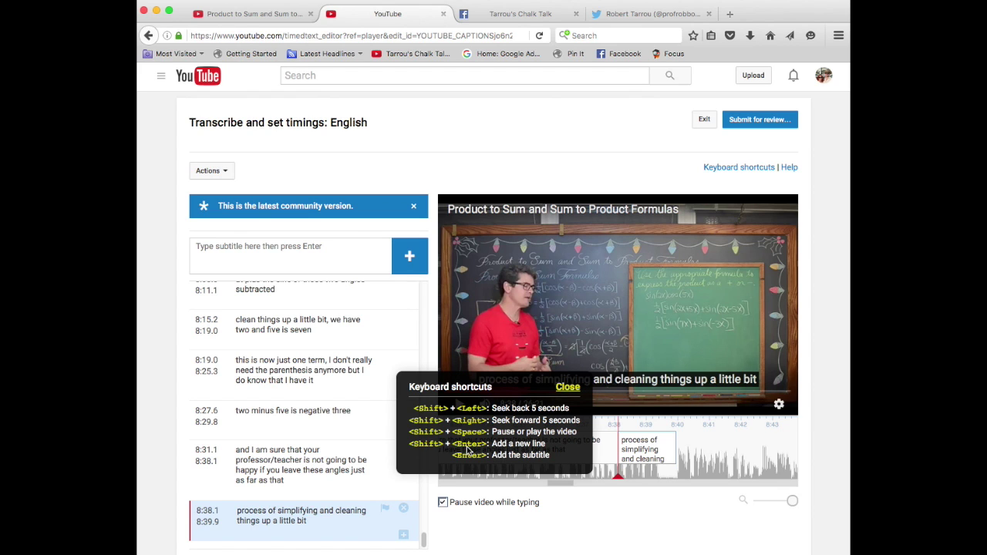
left_click(511, 149)
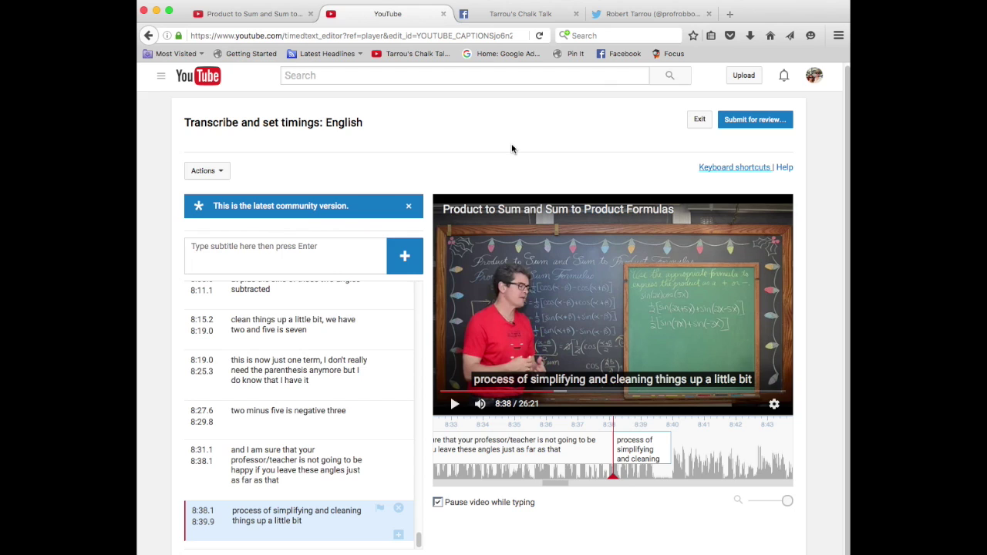
Turn off pausing the video while typing and set the playback speed to 0.5
left_click(438, 502)
left_click(455, 405)
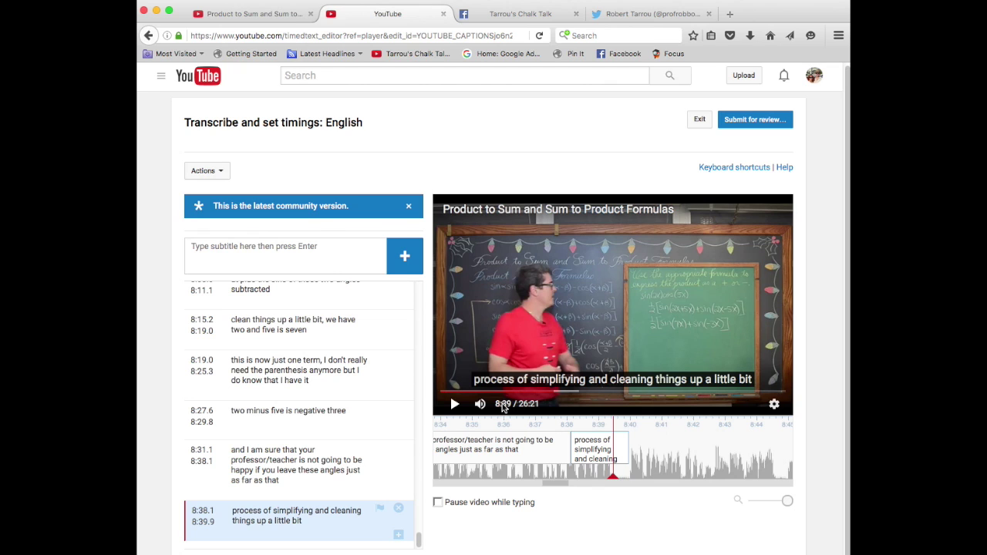
left_click(775, 406)
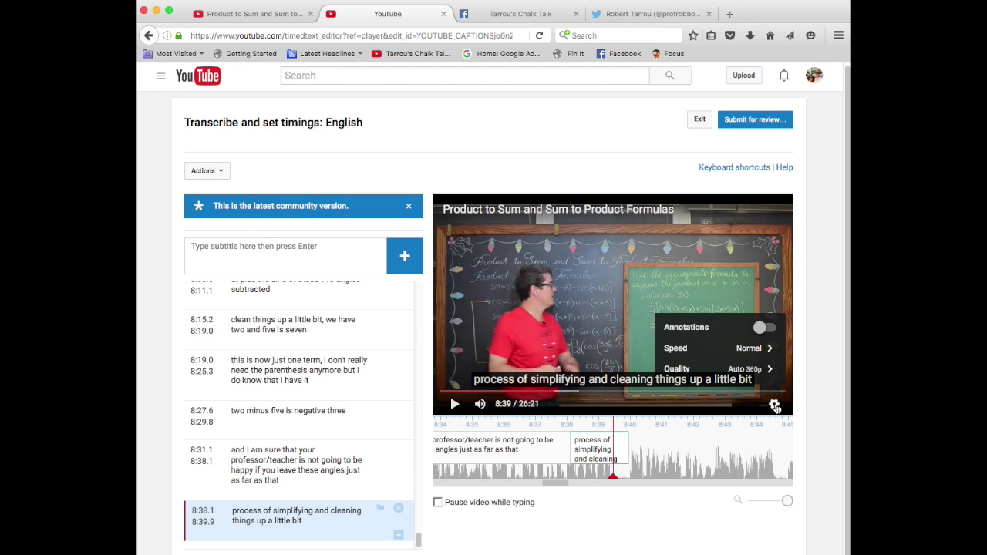
left_click(759, 345)
left_click(750, 292)
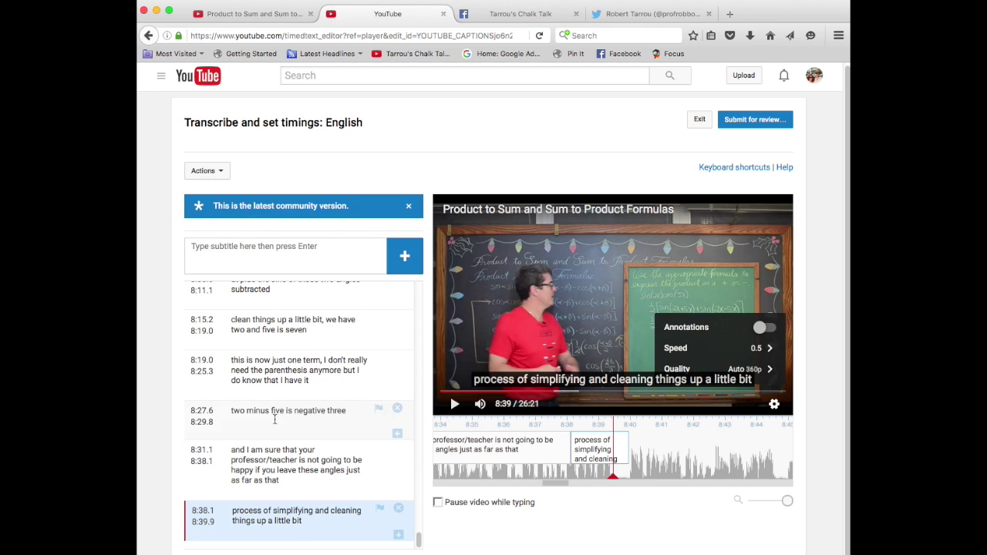
Play the words after the last caption, transcribe them as "Let's get rid of the negative coefficient" in the new subtitle, and resume playback
left_click(256, 264)
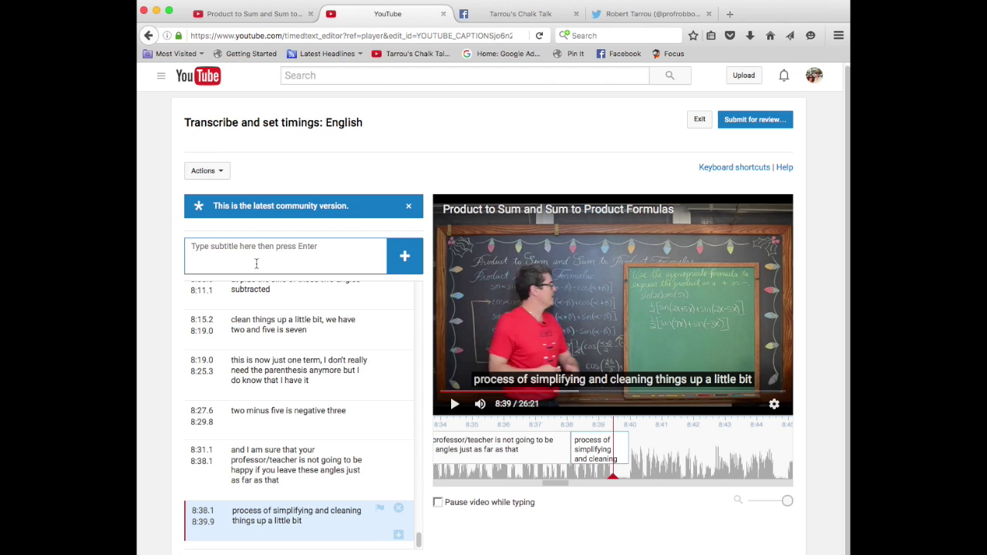
key("shift+space")
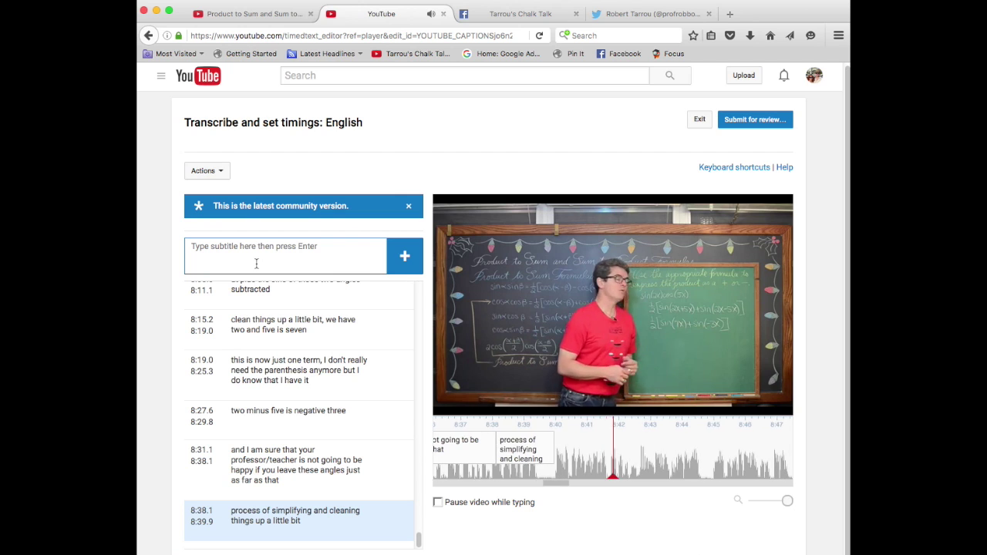
key("shift+space")
type("Let's get ")
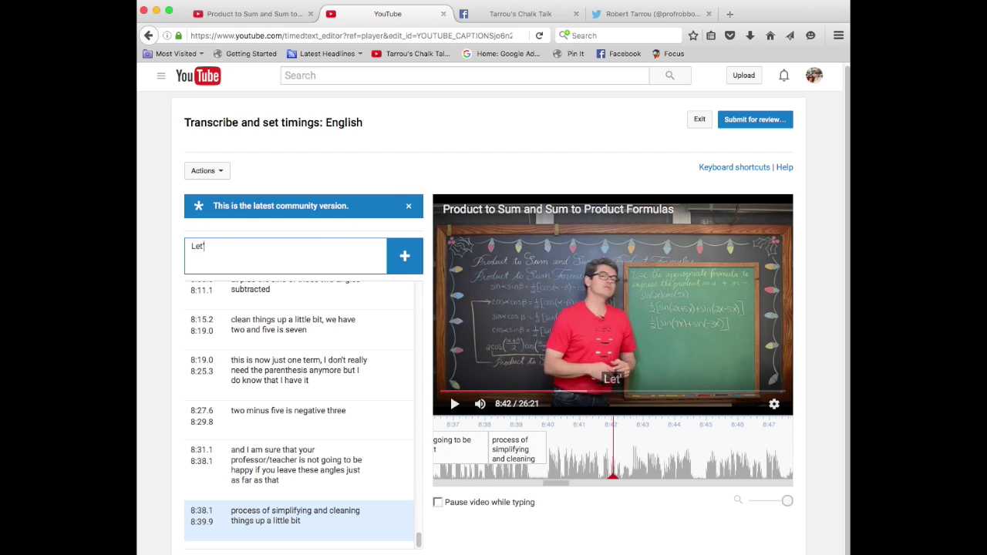
type("rid o")
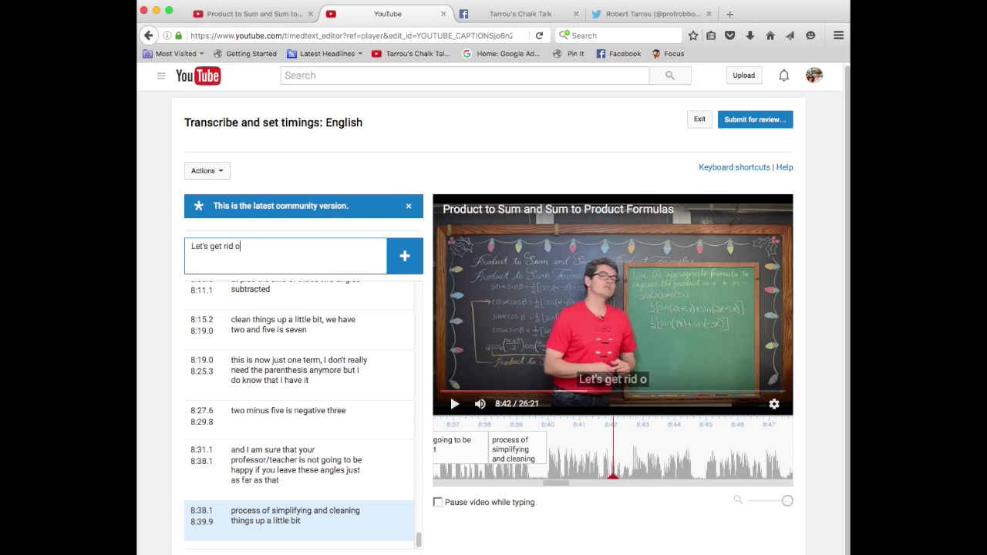
type("f the negative ")
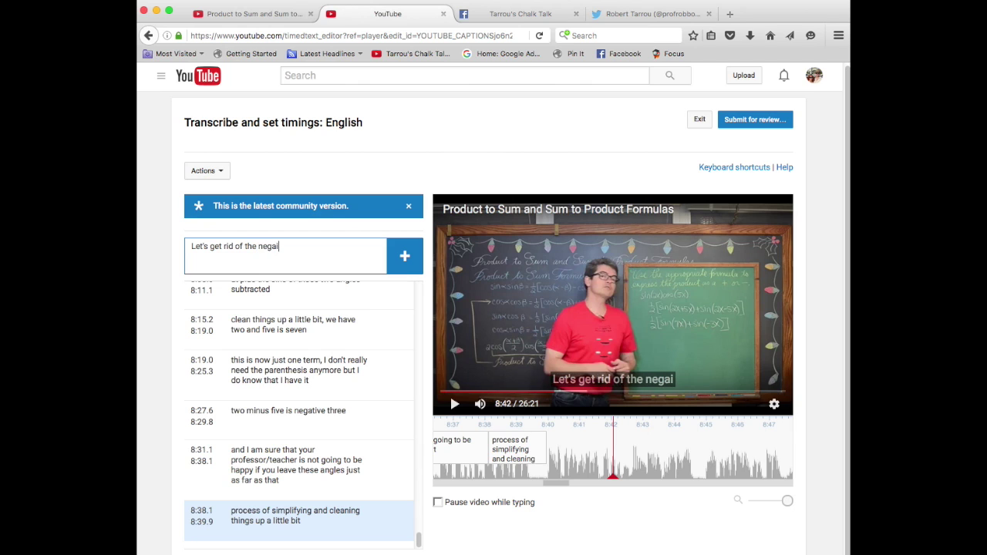
type("coefficie")
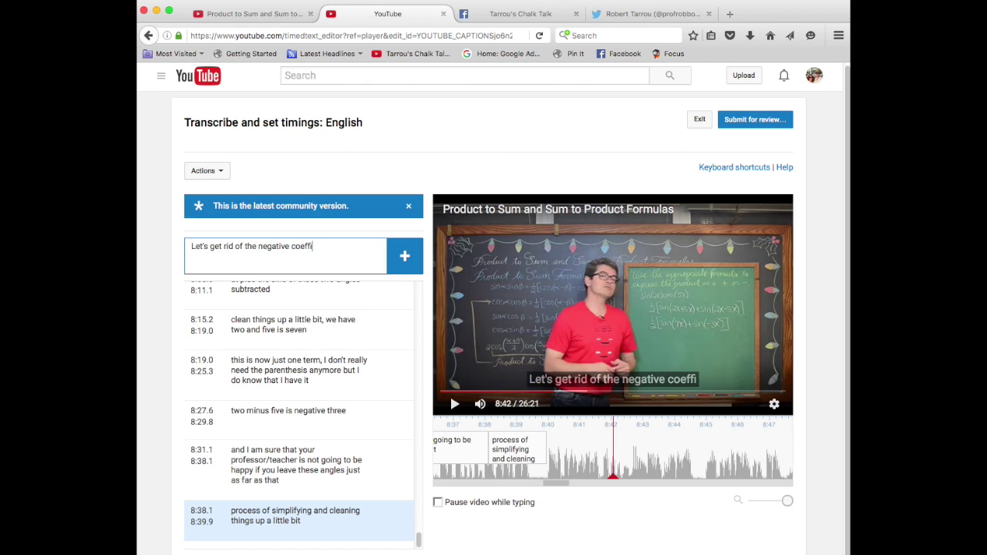
type("nt")
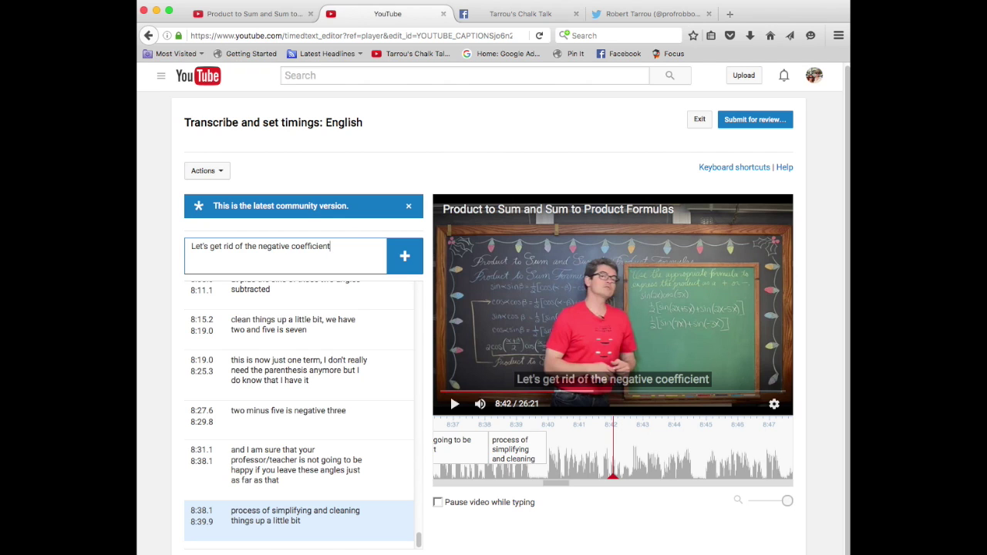
key("shift+space")
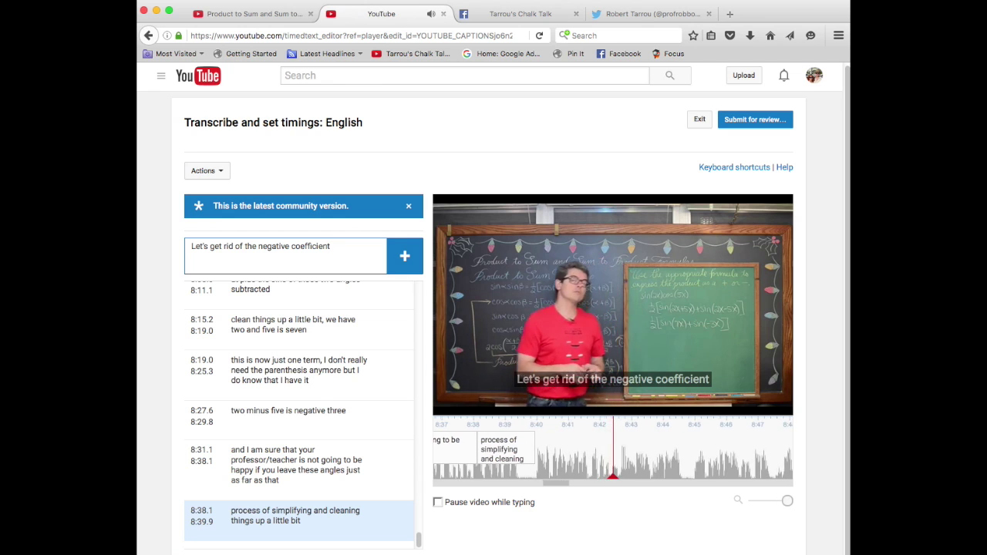
type("so")
key("BackSpace")
key("BackSpace")
key("BackSpace")
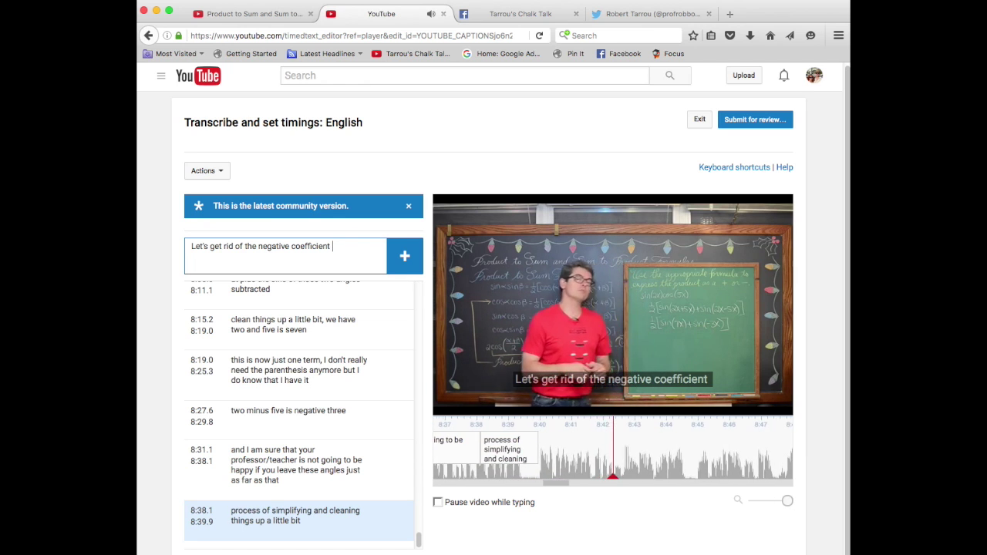
type("so we")
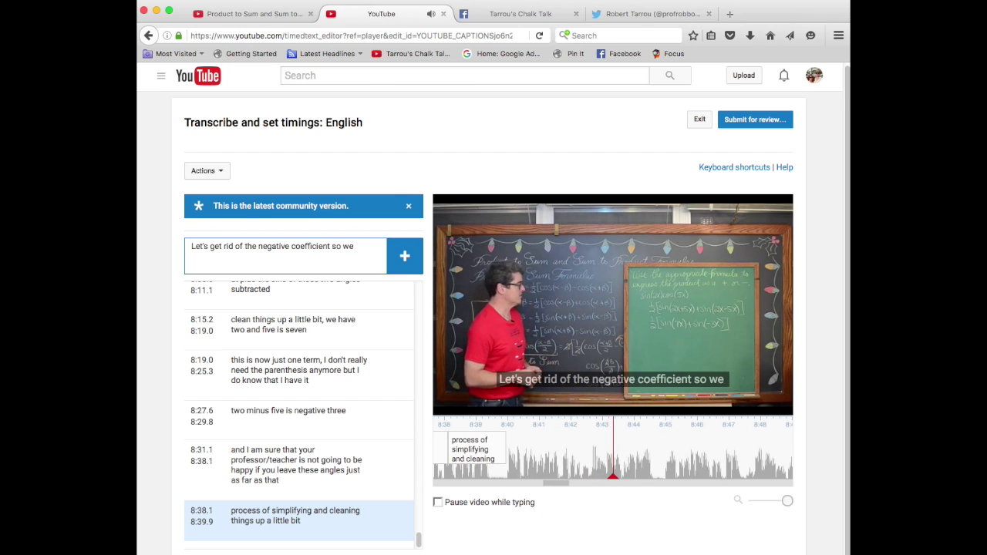
key("BackSpace")
key("BackSpace")
key("BackSpace")
key("BackSpace")
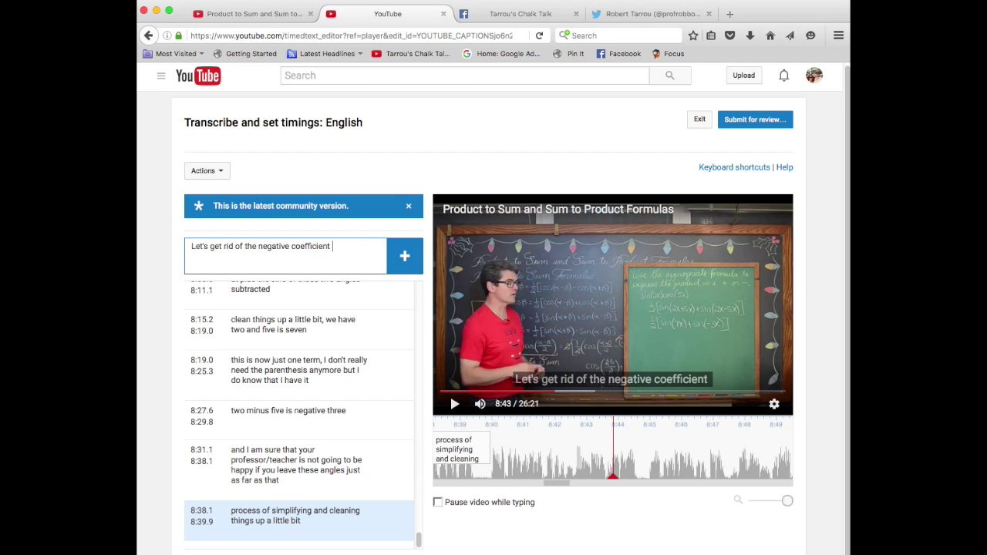
Continue the new subtitle with "that we have in those angles." and replay the last few seconds to check the wording
type("that we have inth")
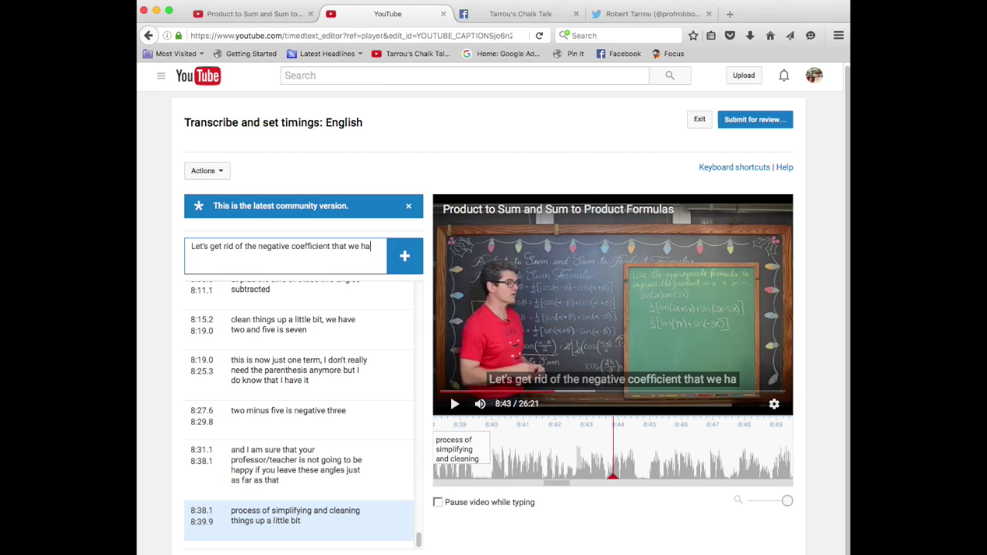
key("BackSpace")
key("BackSpace")
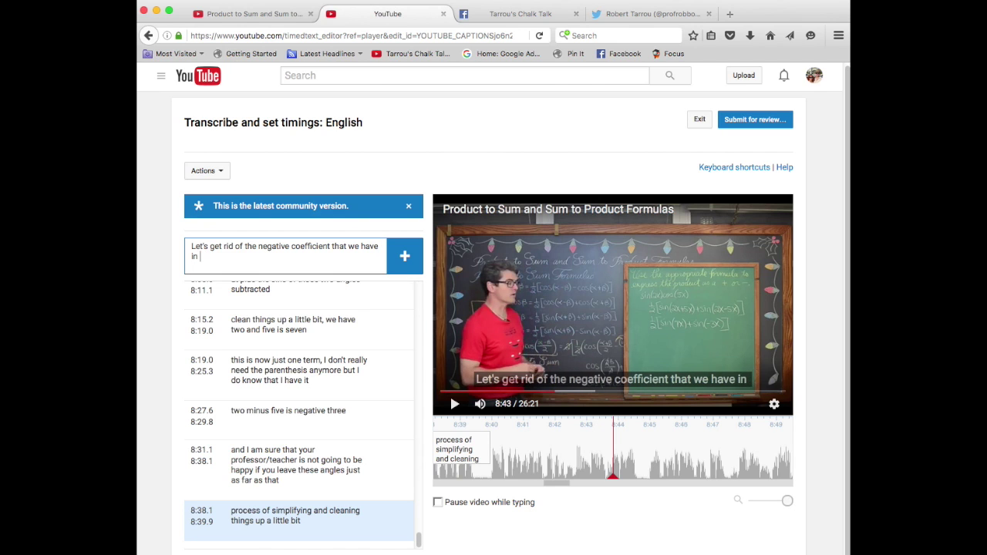
type("those angle")
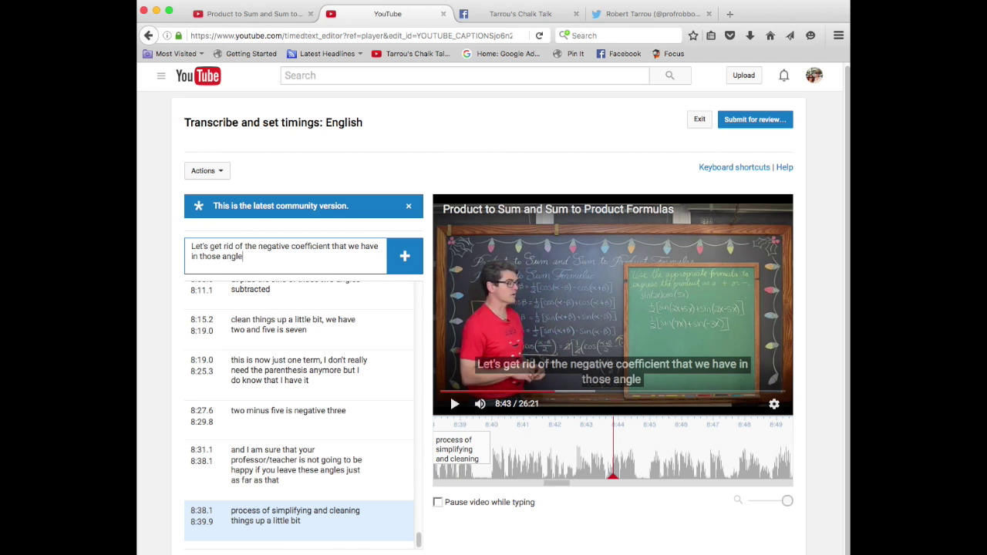
type("s")
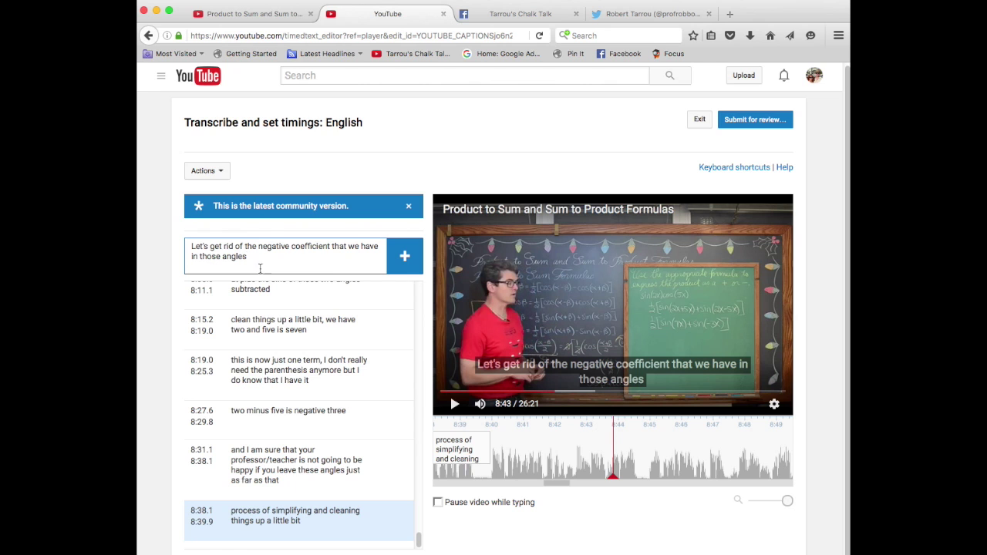
key("shift+Left")
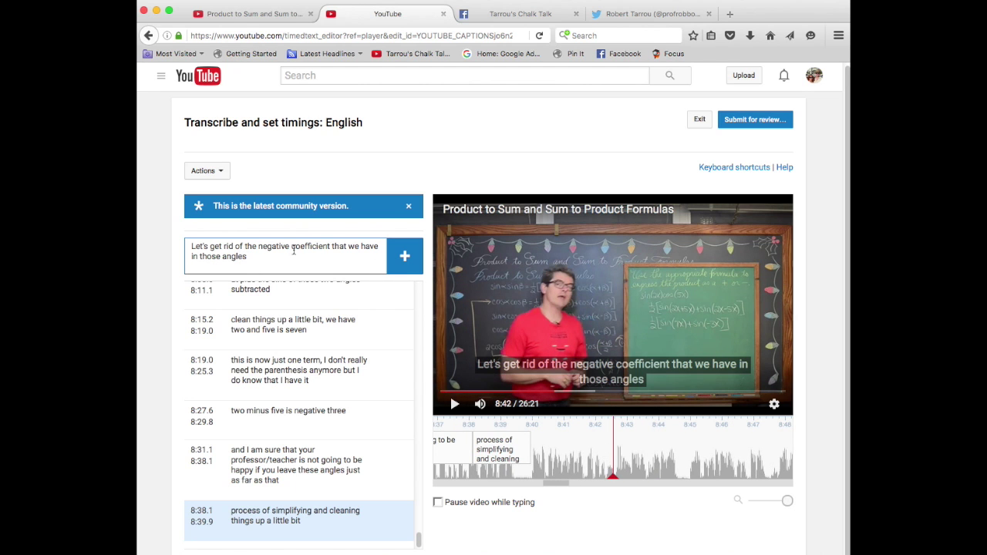
key("shift+space")
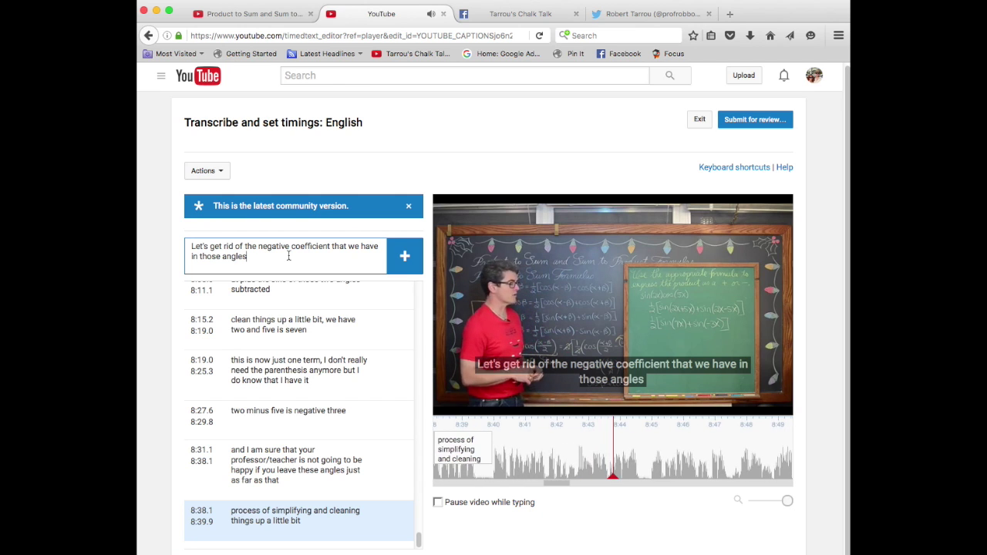
type(".")
key("shift+space")
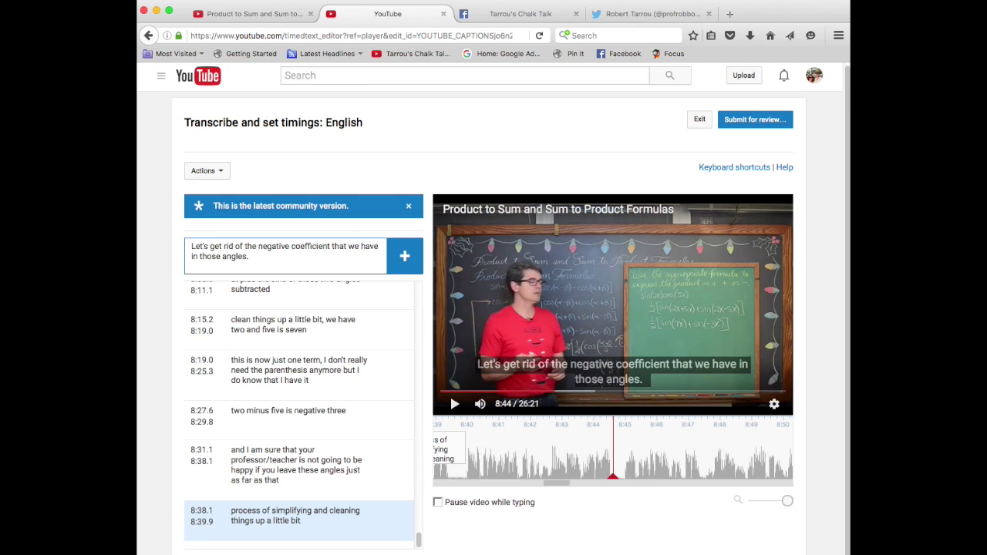
Extend the subtitle with "And we are going to do that through", playing the video as needed, and add it to the caption list
type("And we are")
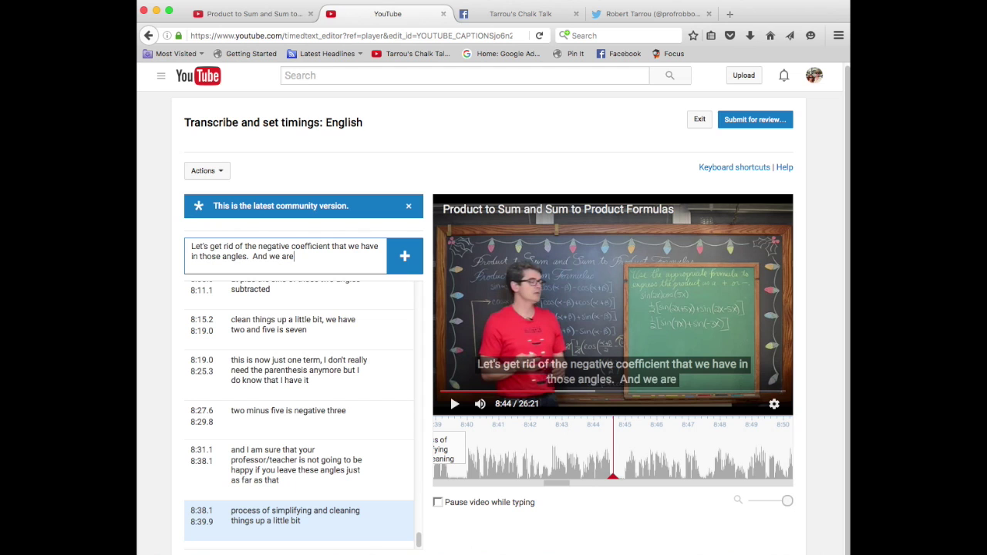
type(" going to do that")
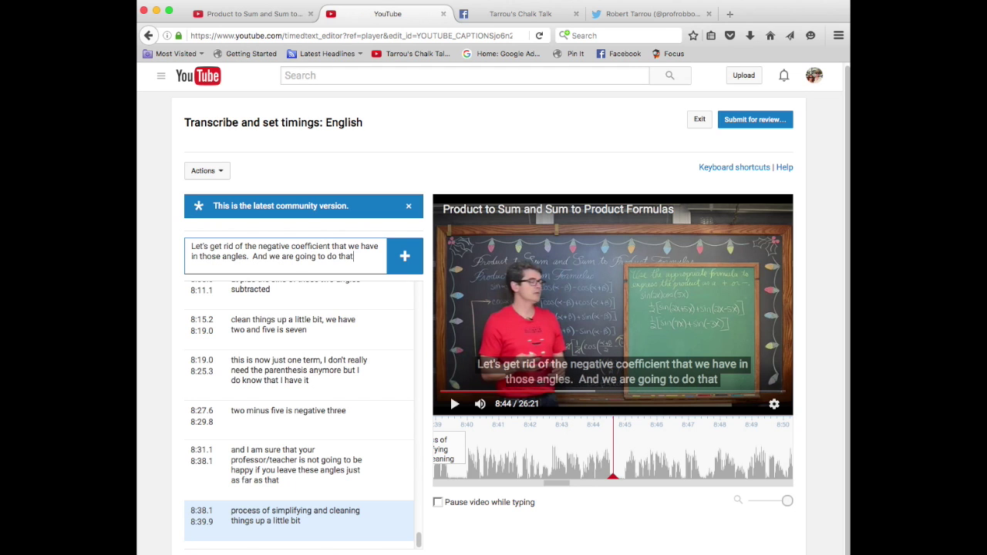
key("shift+space")
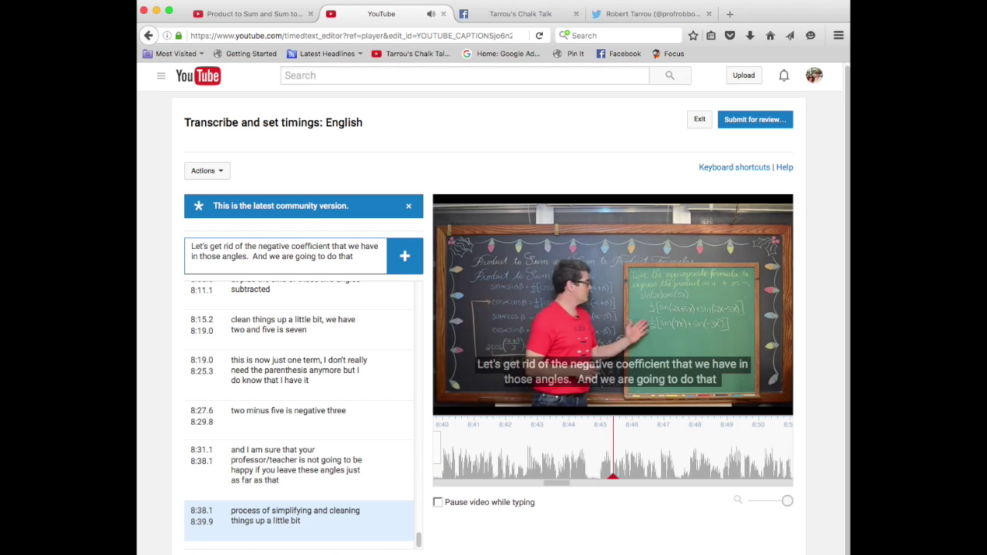
type("thr")
key("shift+space")
type("ou")
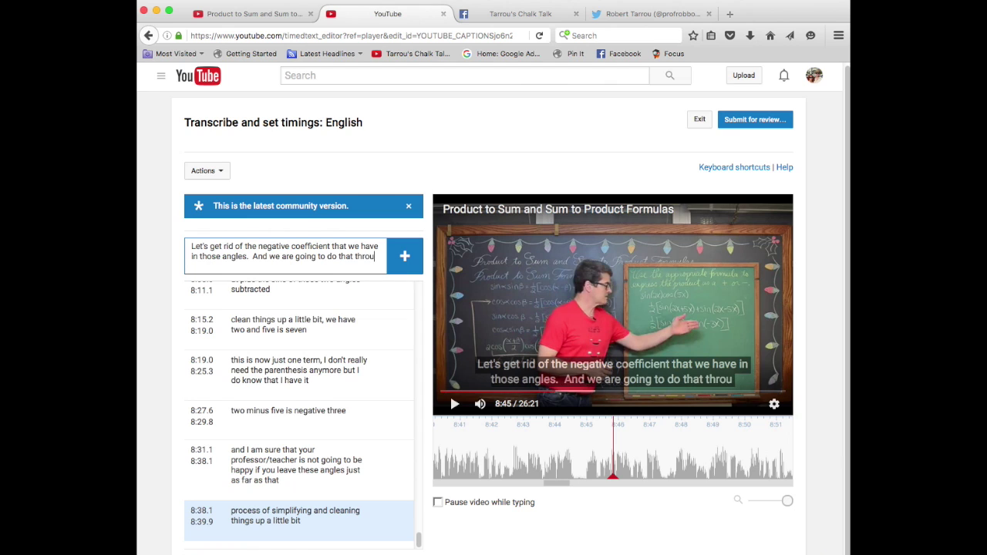
type("gh")
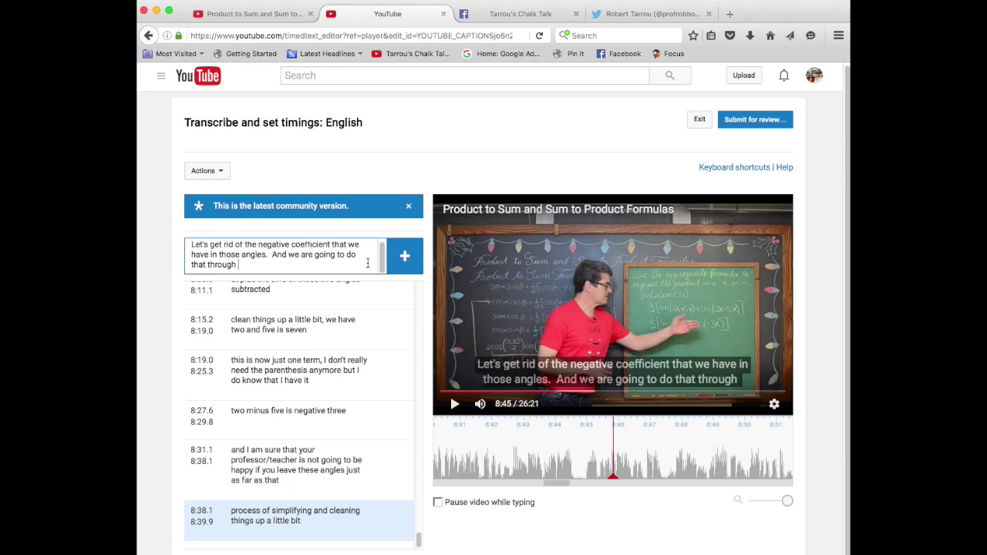
key("Return")
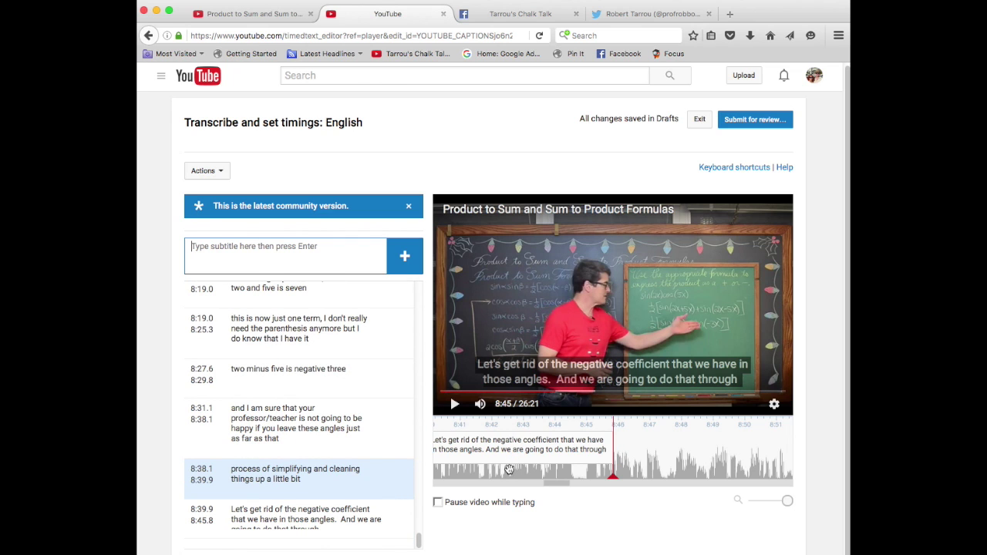
Play on from the last caption and transcribe the next words in the new subtitle as "these identities, through these problems,"
left_click_drag(509, 469, 531, 467)
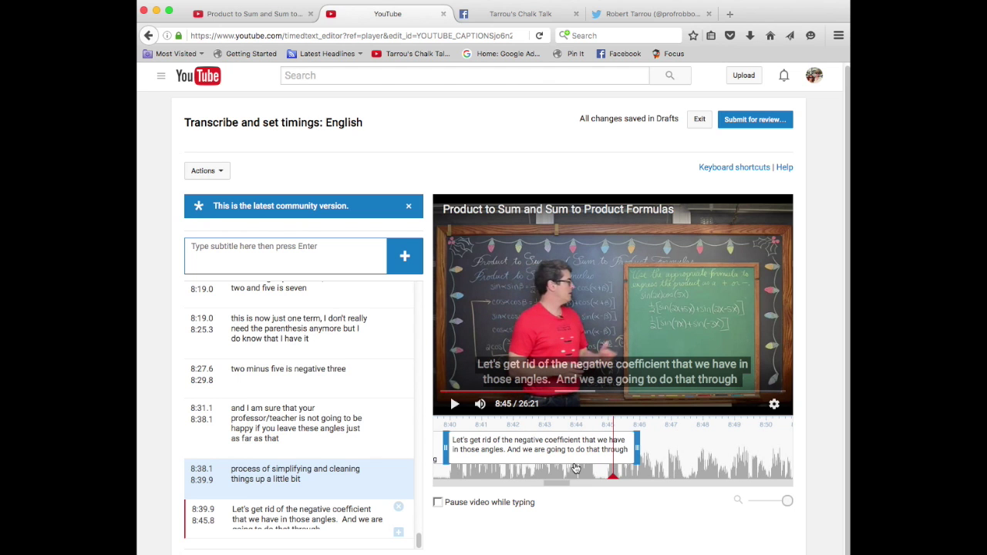
left_click(460, 406)
left_click(245, 260)
type("thes")
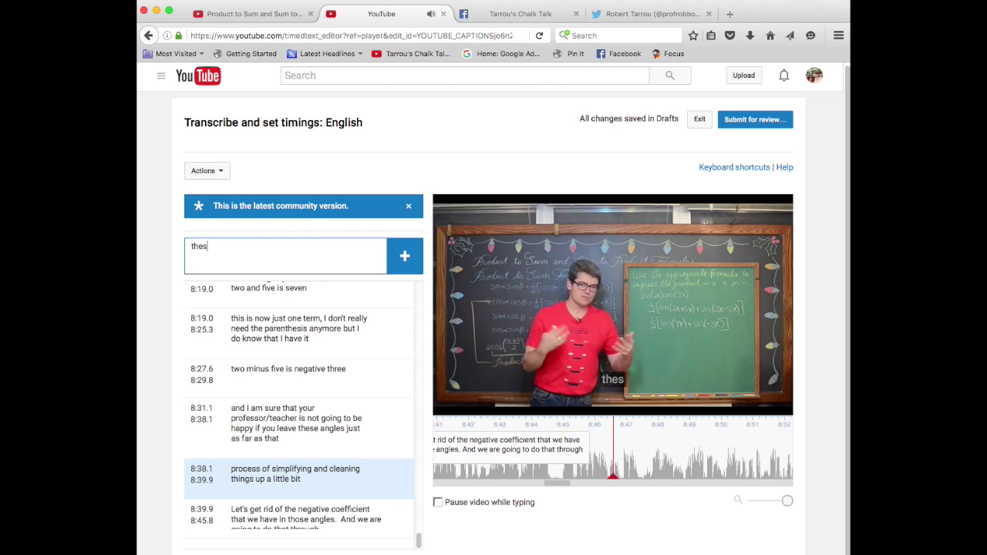
type("e identities, th")
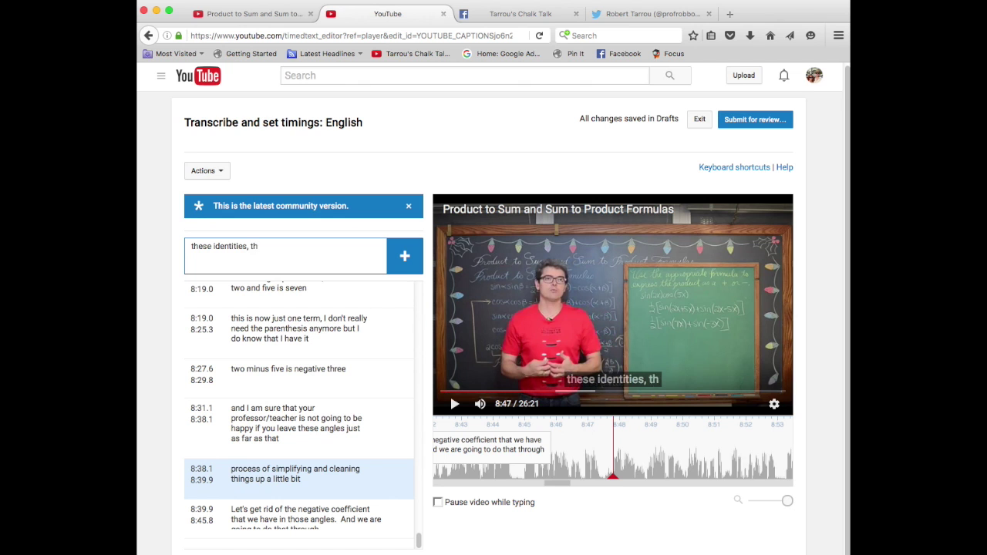
type("rough these problems, ")
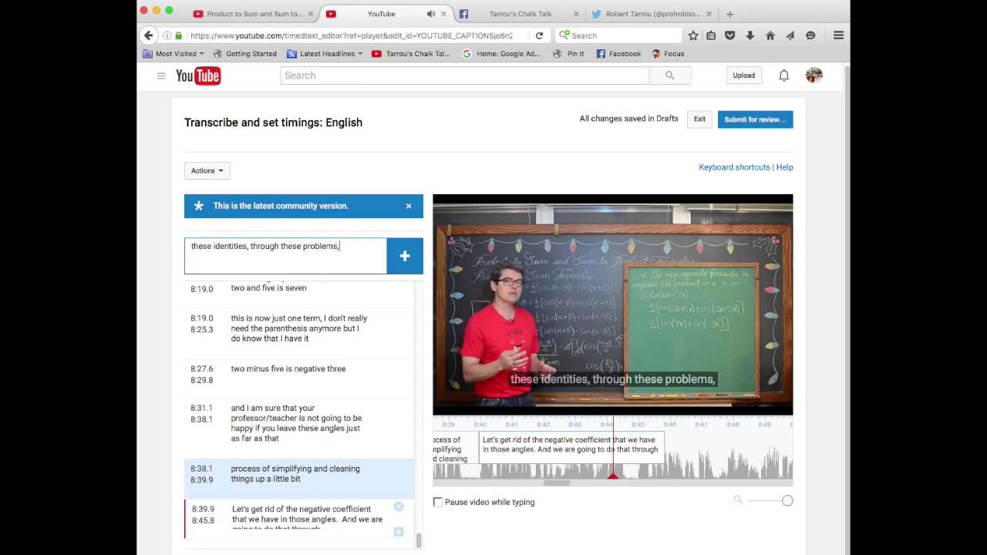
Continue the subtitle with "remembering the even and odd properties of our different trig functions"
type("remembering the even ")
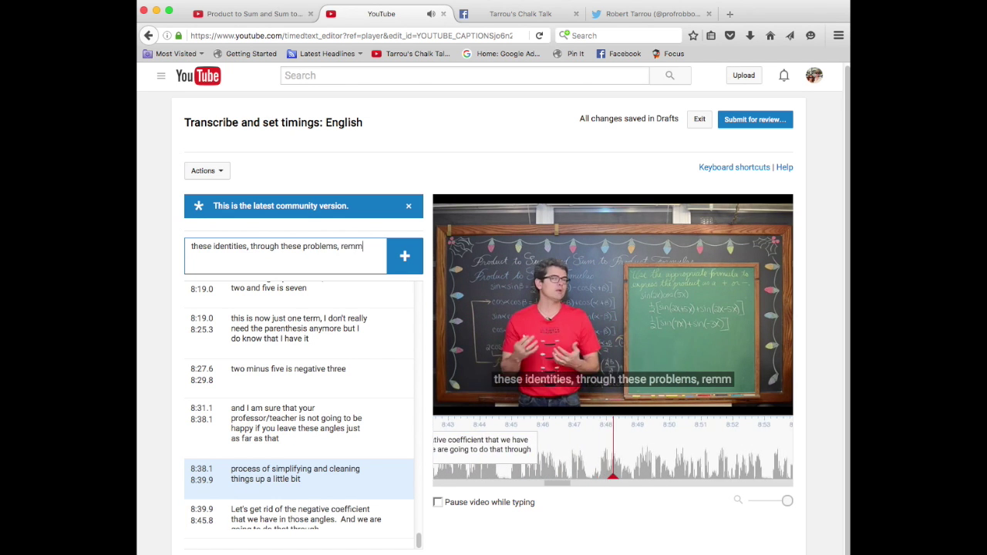
type("and odd properties")
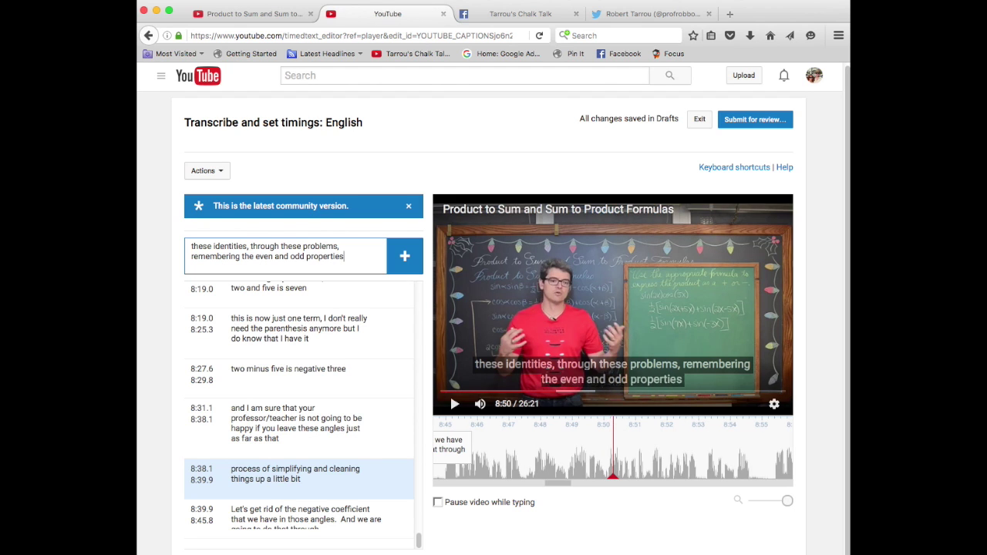
type(" of our different ")
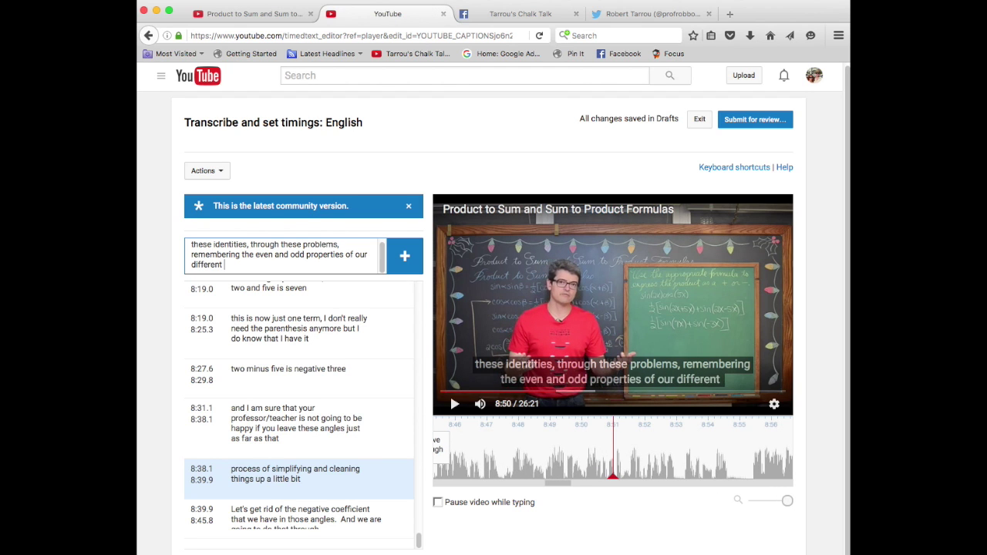
type("trig functions")
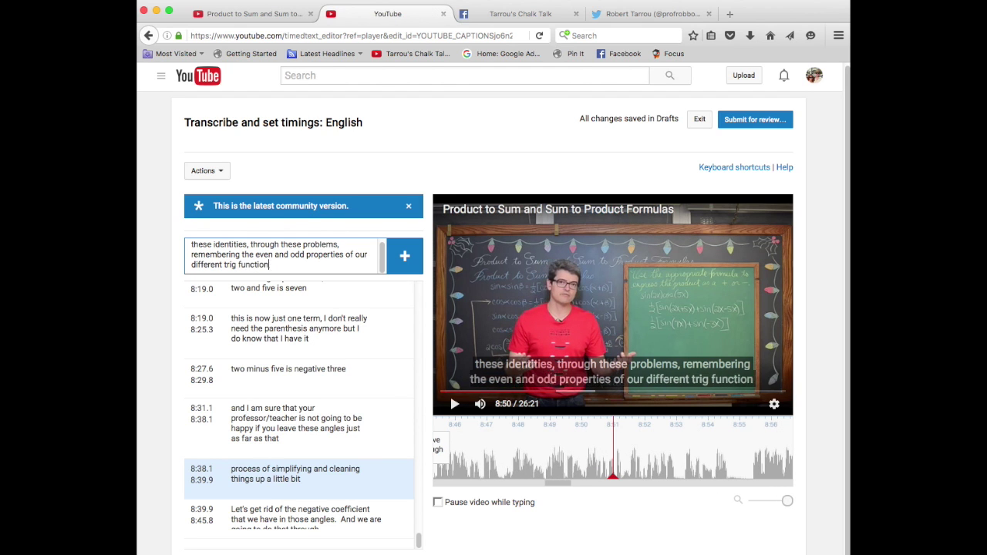
Trim the subtitle's ending back to "our different tri" and add it to the caption list
key("BackSpace")
key("BackSpace")
key("BackSpace")
key("BackSpace")
key("BackSpace")
key("BackSpace")
key("BackSpace")
key("BackSpace")
key("BackSpace")
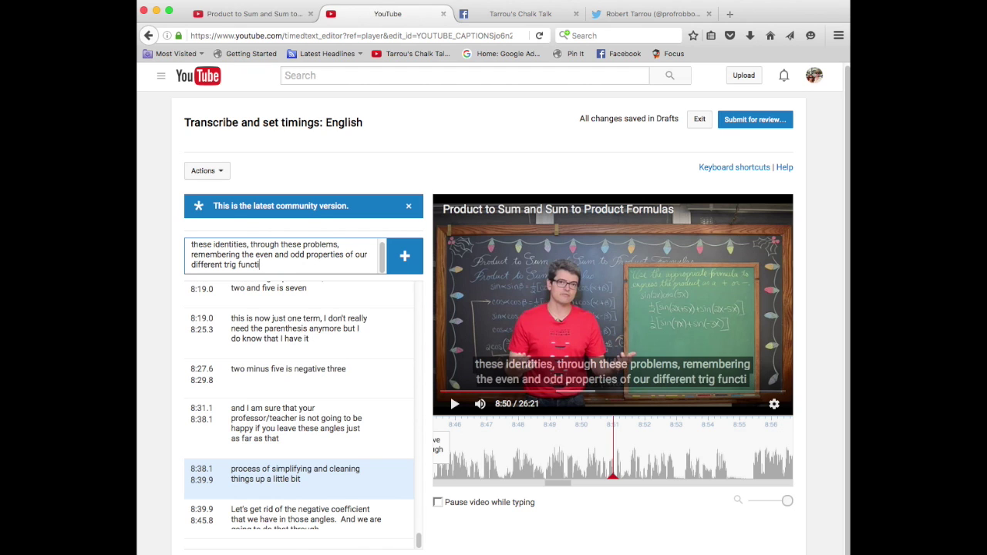
key("BackSpace")
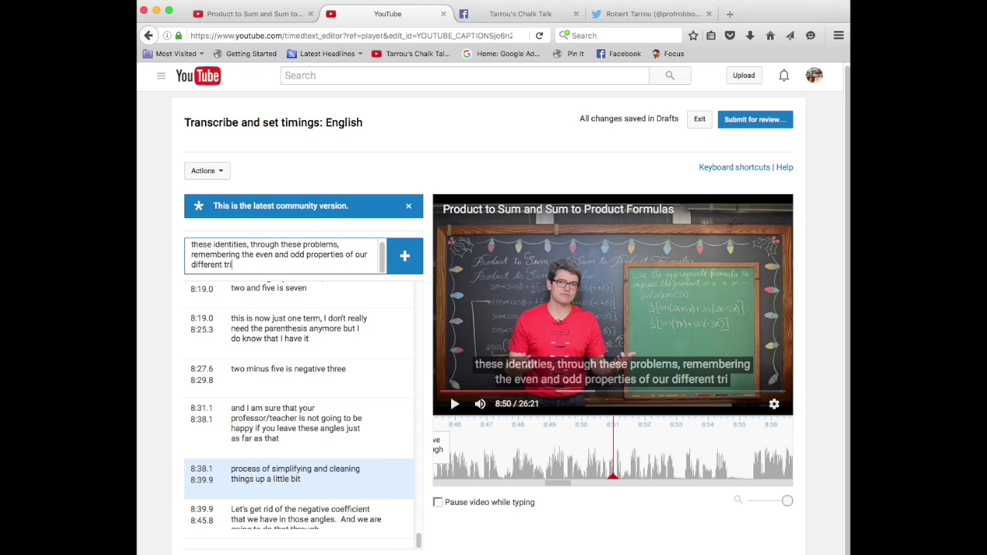
key("Return")
Begin the next subtitle with "functions." and review the captions already added at the end of the list
type("func")
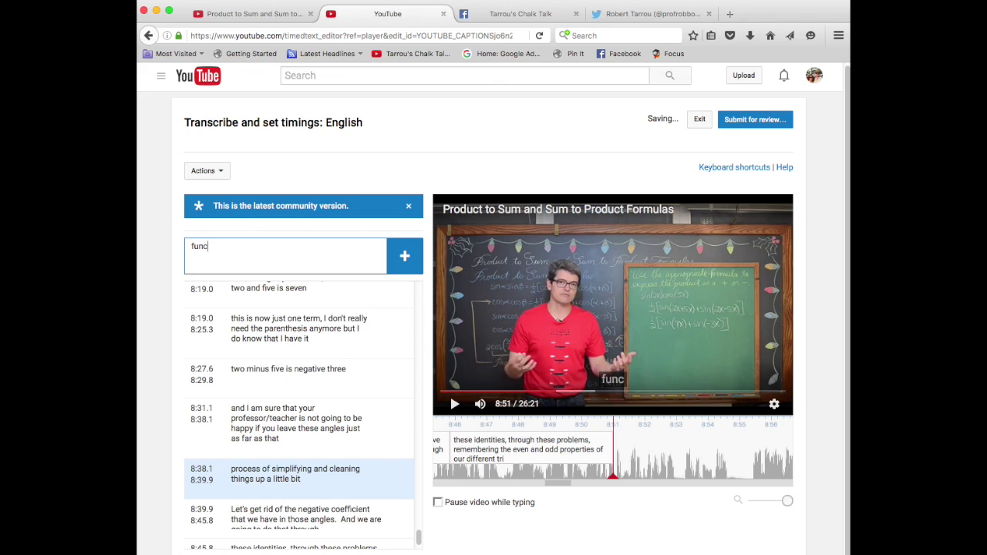
type("tion")
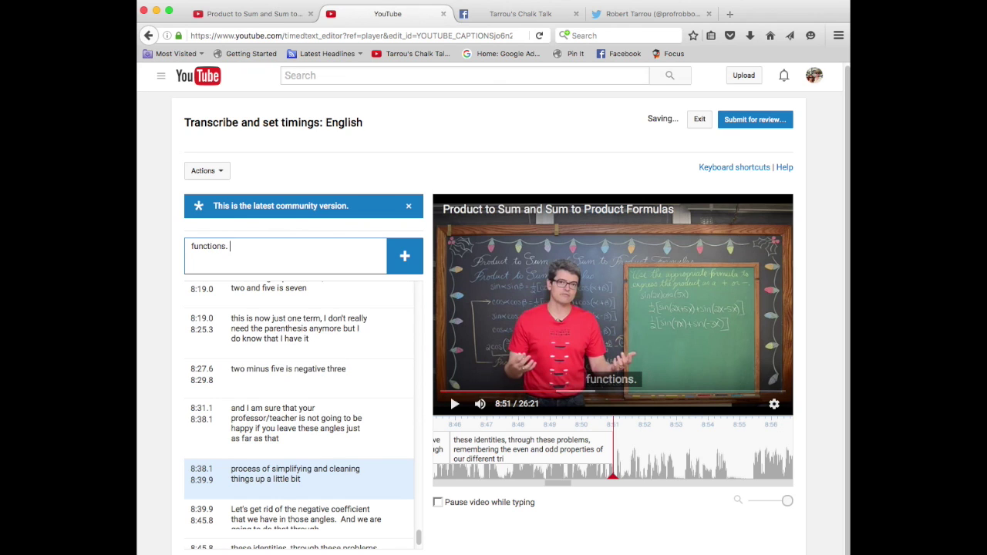
type("s.")
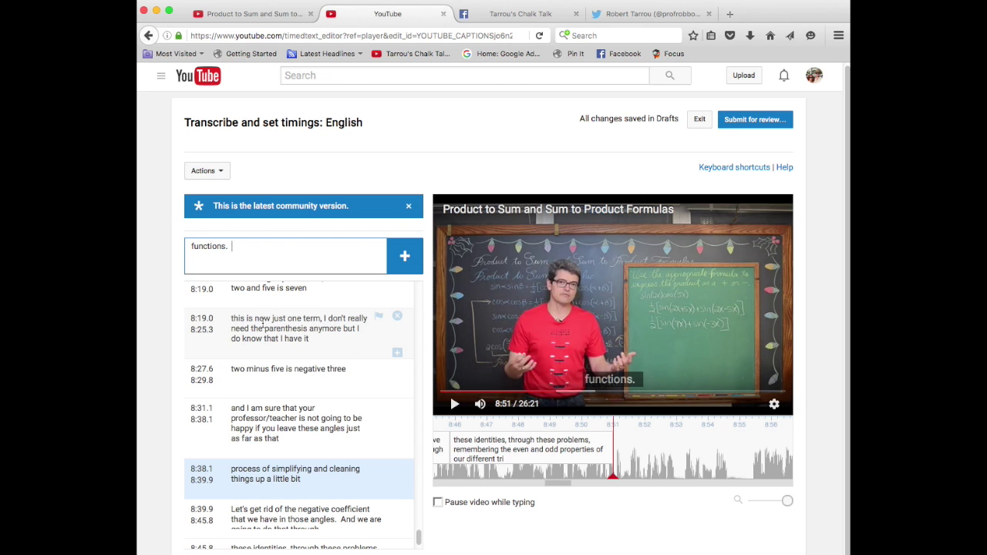
scroll(269, 411, "down", 1)
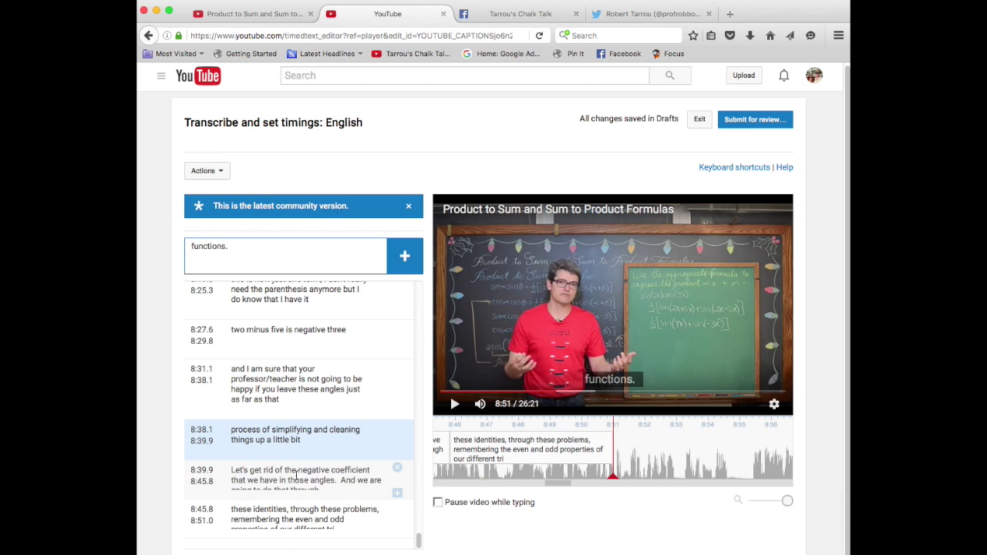
Continue the subtitle with "Now this particular example is just dealing with sine. And the sine wave", fixing the spelling, and add it to the caption list
type("Now this particu")
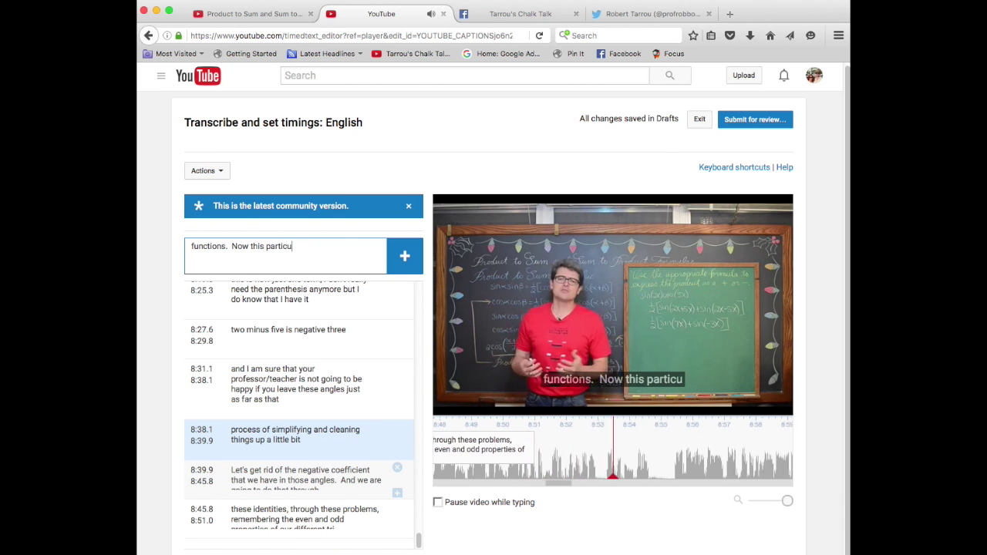
type("alar example is just dealing wi")
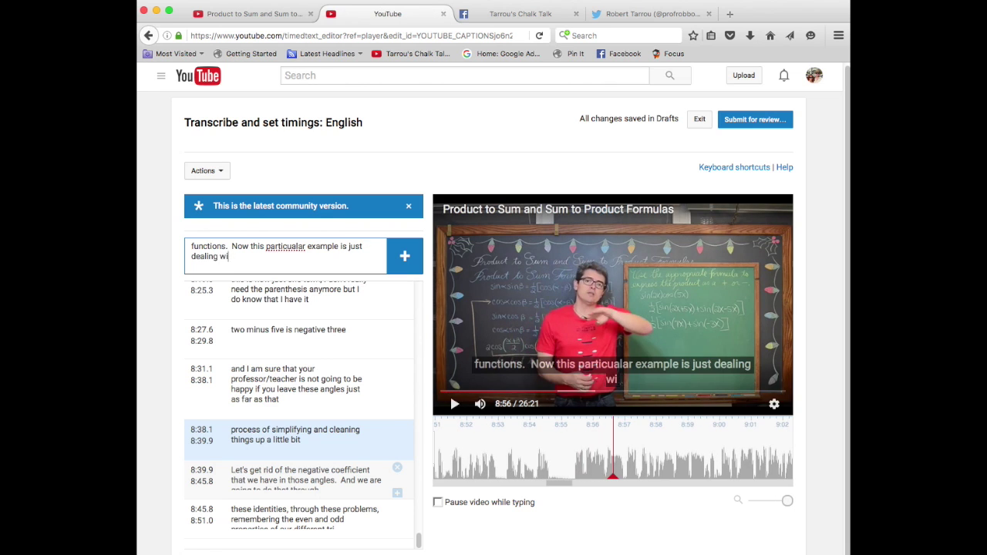
type("th sine.  And the sine wave")
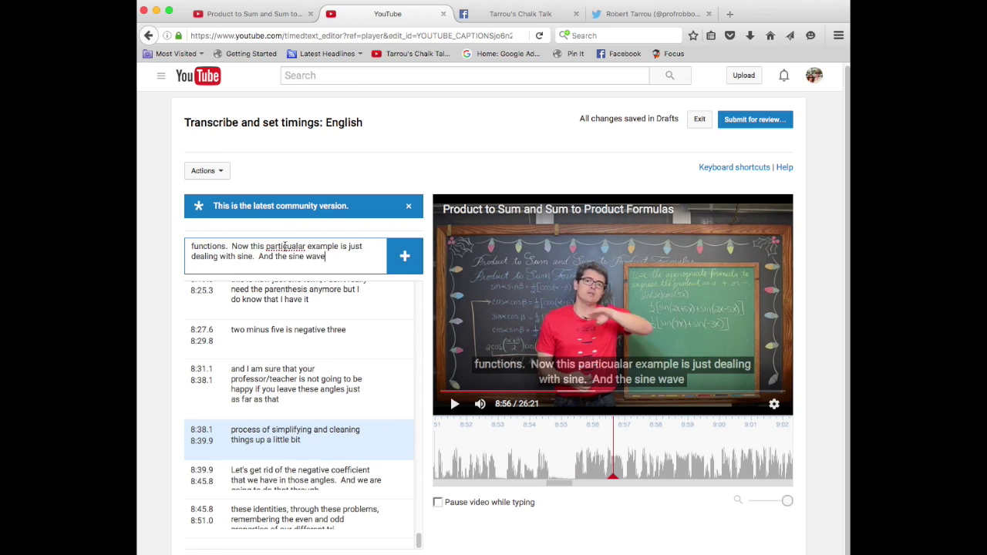
right_click(300, 253)
left_click(319, 251)
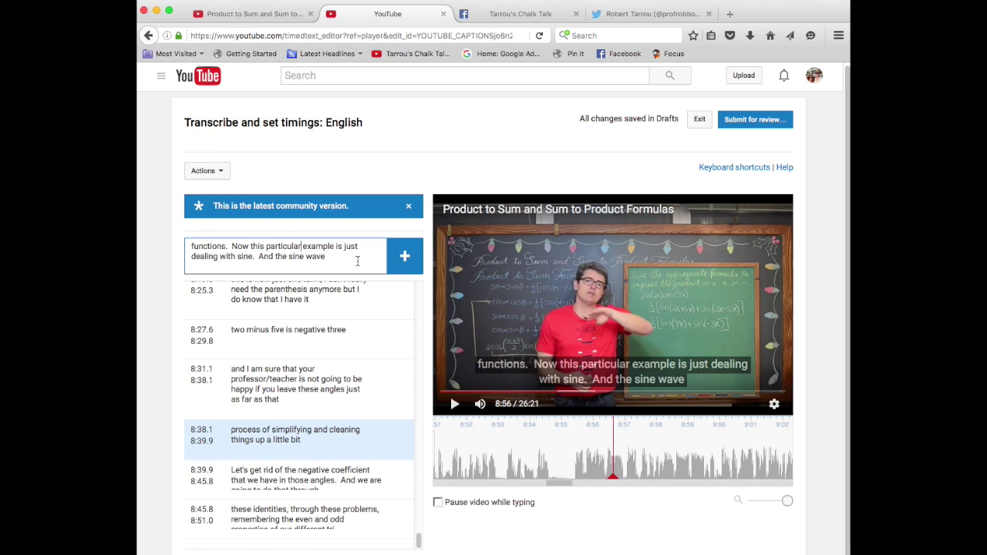
key("Return")
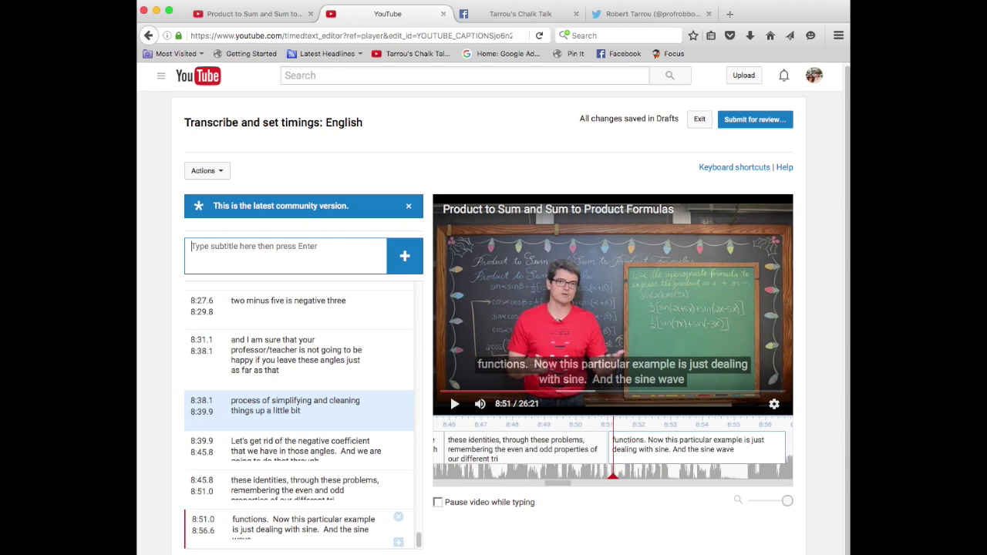
left_click(727, 444)
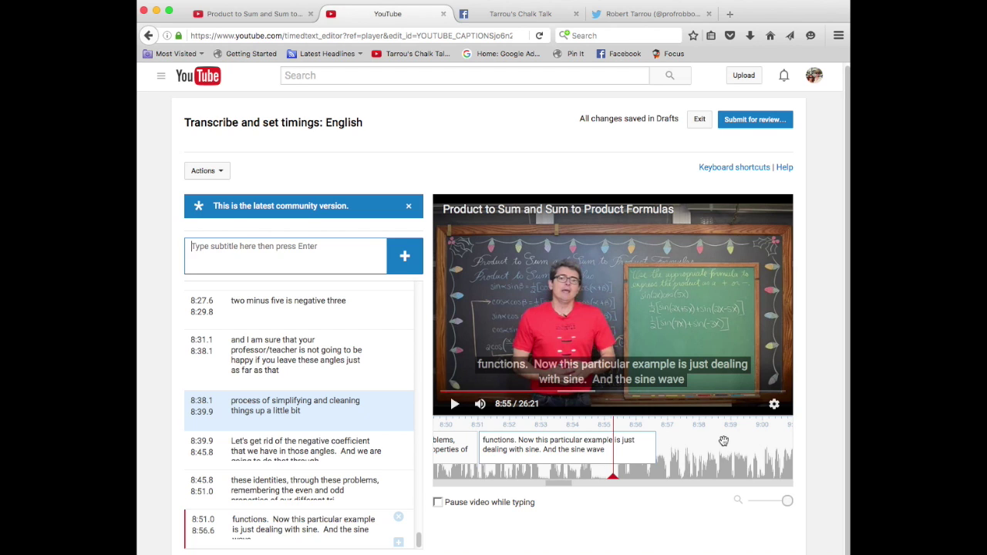
Submit the subtitles as not done so others can keep working, with contribution credit enabled, and dismiss the suggested videos
left_click(750, 121)
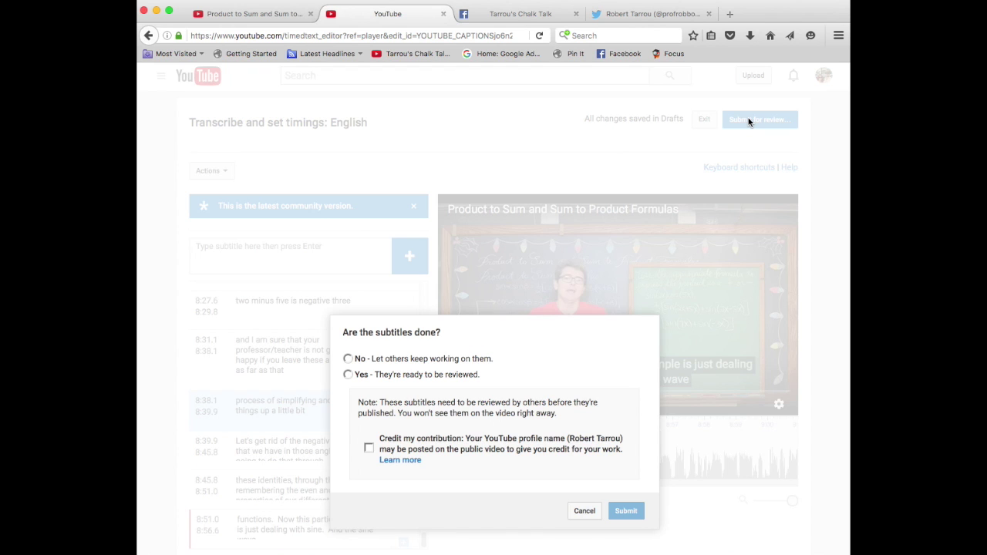
left_click(349, 362)
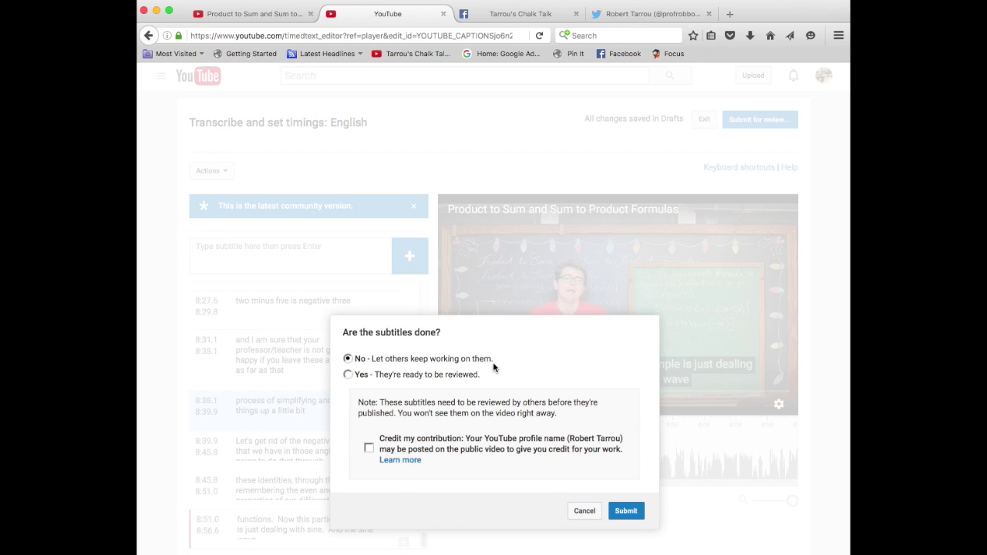
left_click(369, 448)
left_click(626, 511)
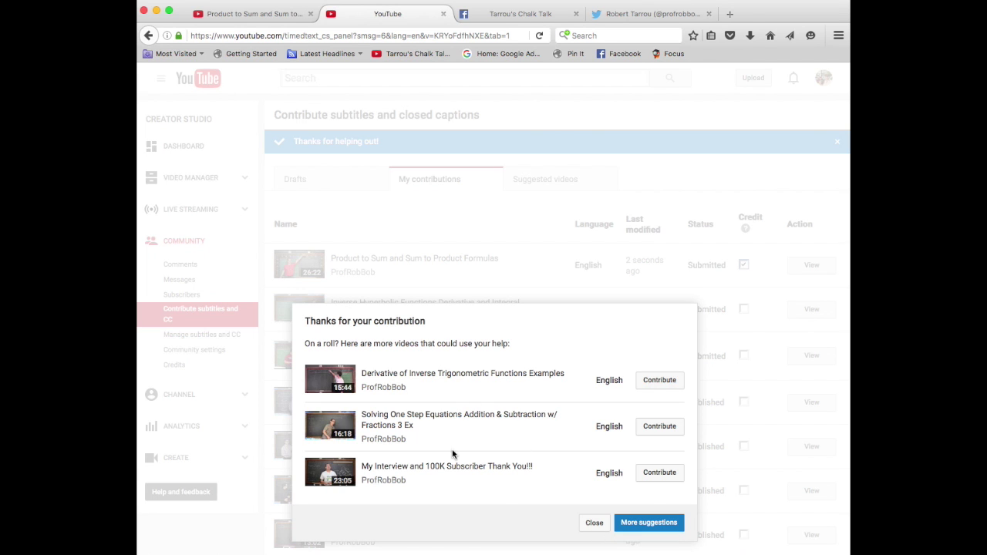
left_click(593, 524)
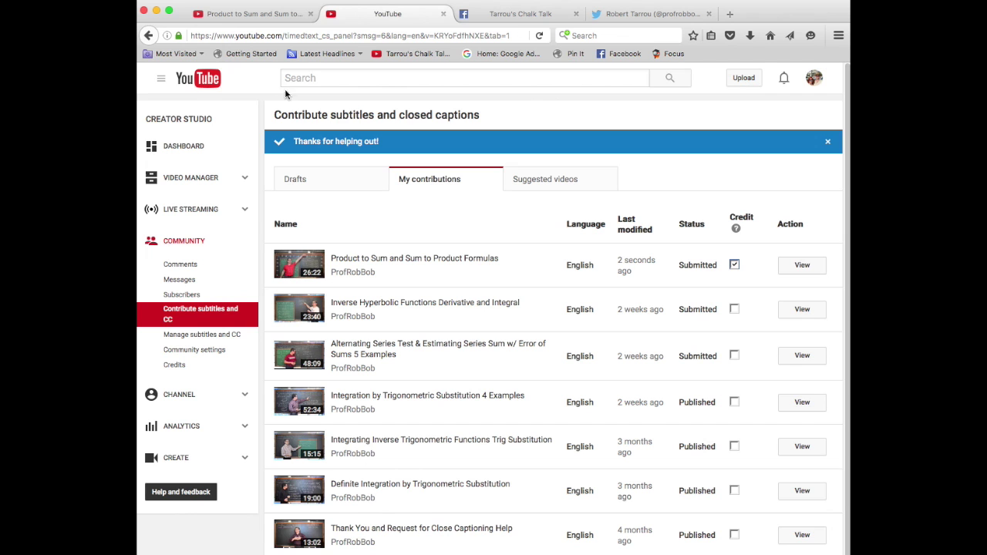
Return to the YouTube home page, go to Creator Studio's Contribute subtitles and CC page, and show My contributions
left_click(196, 87)
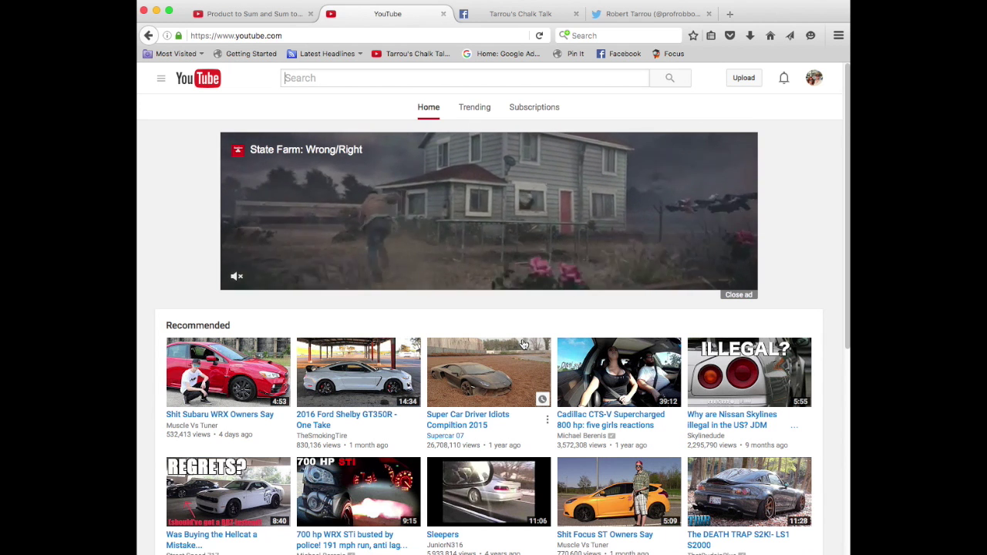
left_click(814, 78)
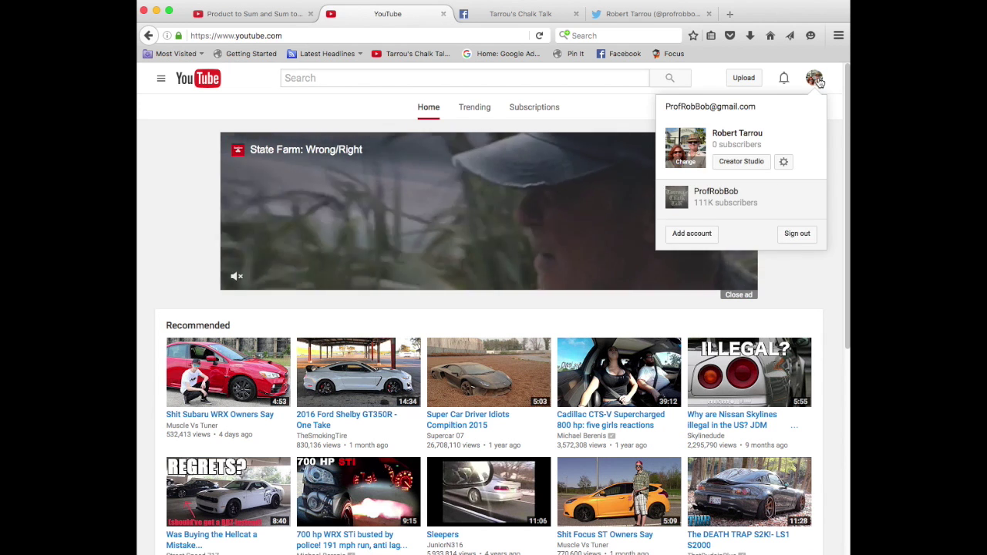
left_click(748, 159)
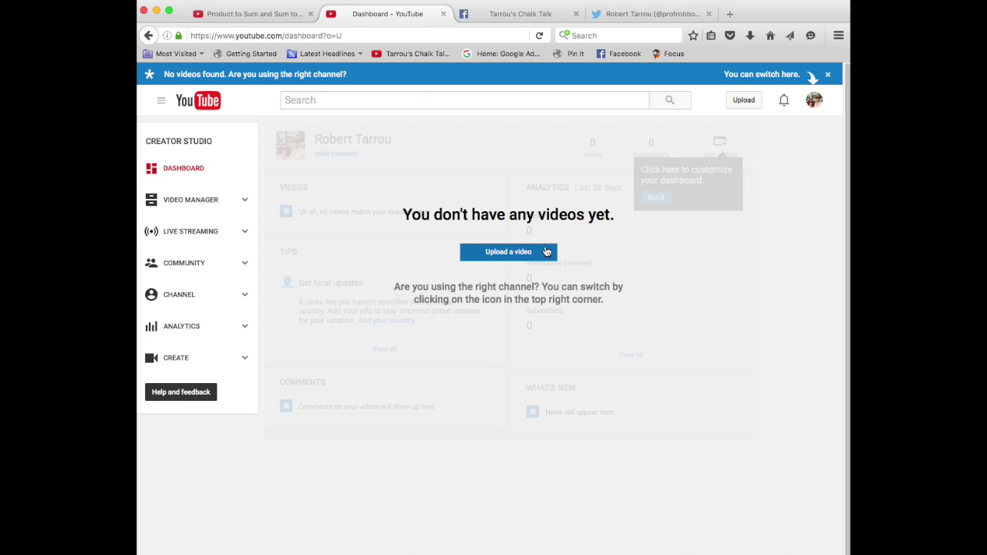
left_click(169, 266)
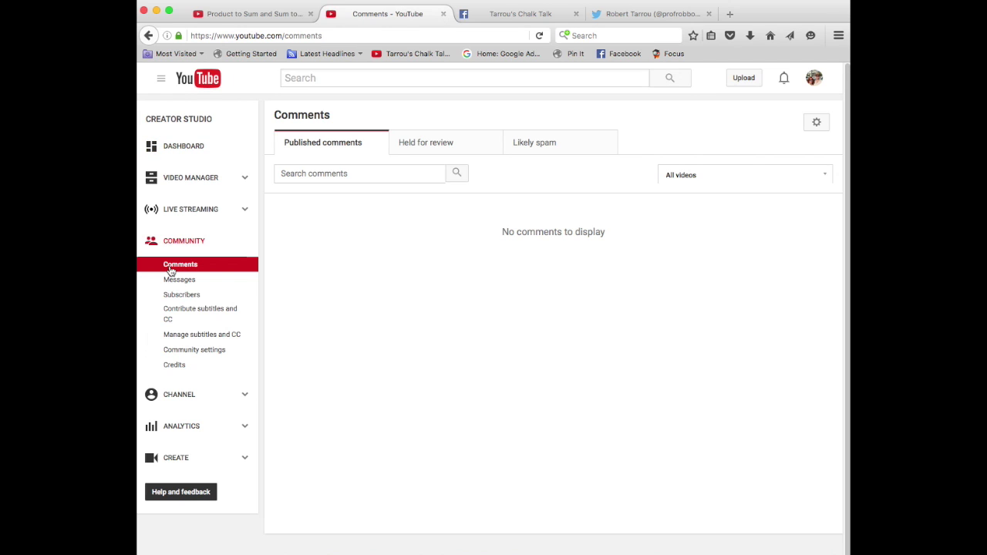
left_click(195, 316)
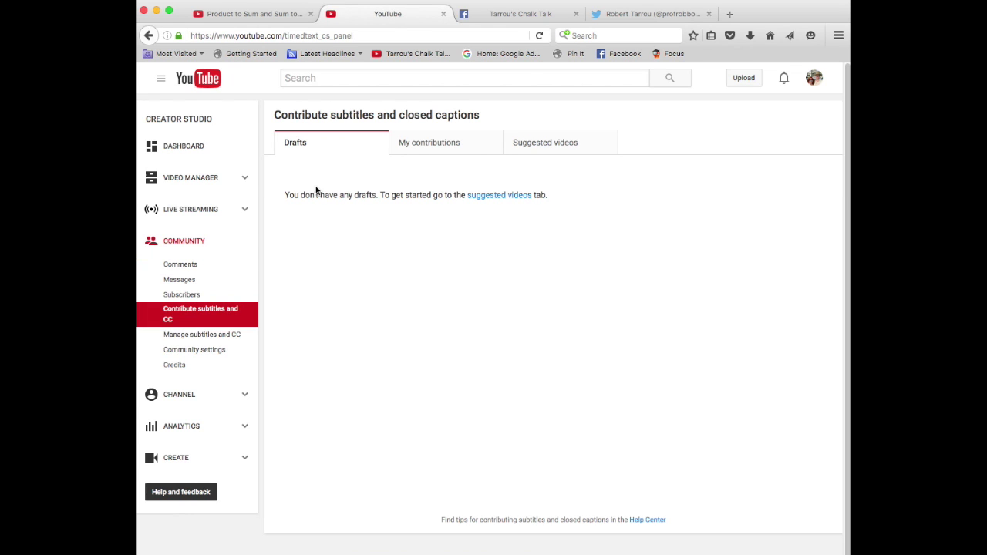
left_click(434, 142)
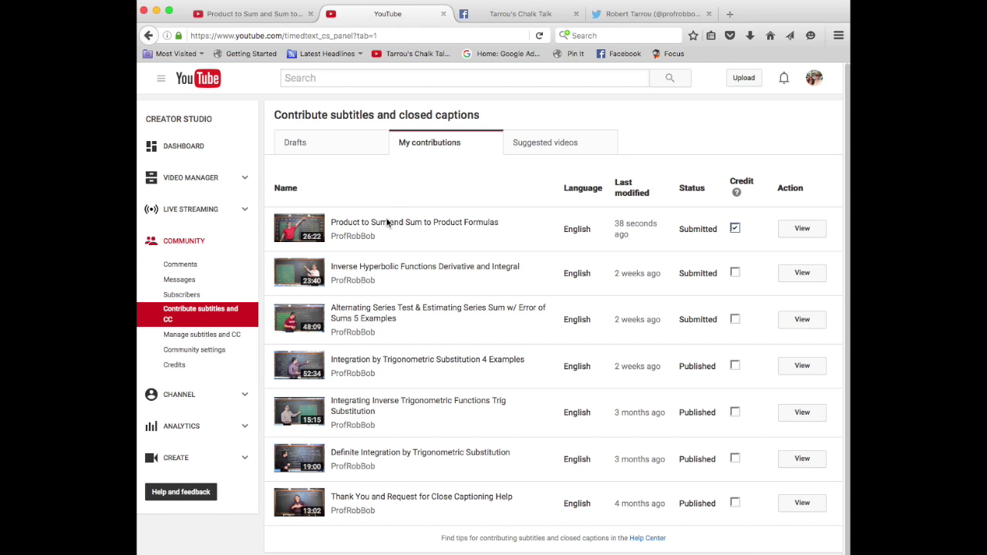
View the submitted English subtitles for "Product to Sum and Sum to Product Formulas", check the last captions, and open them for editing
left_click(387, 224)
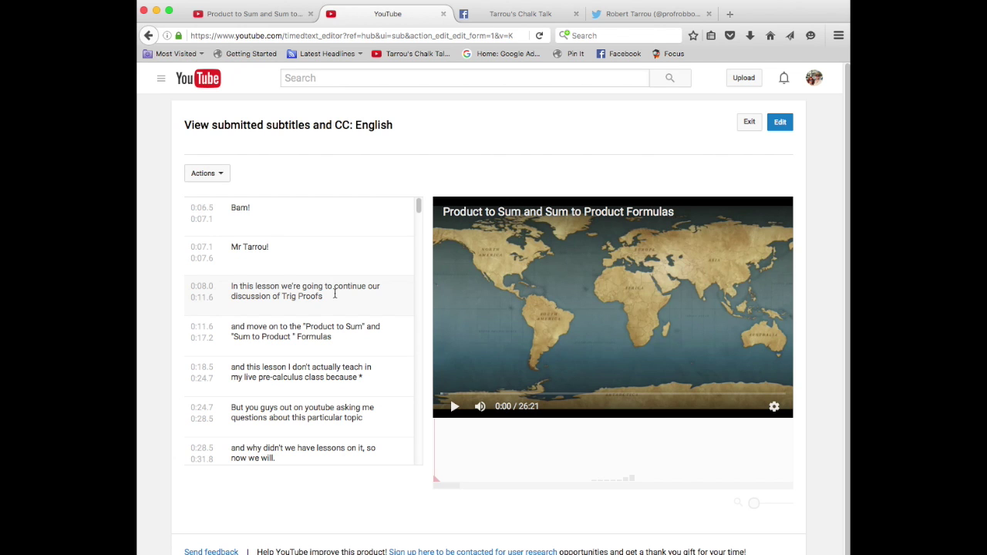
scroll(335, 293, "down", 20)
scroll(334, 293, "down", 15)
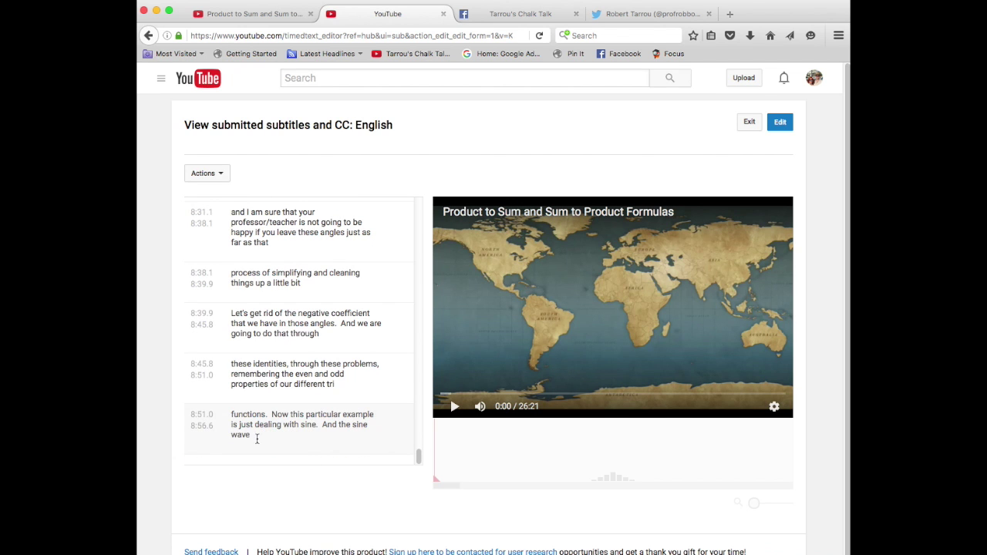
left_click(264, 435)
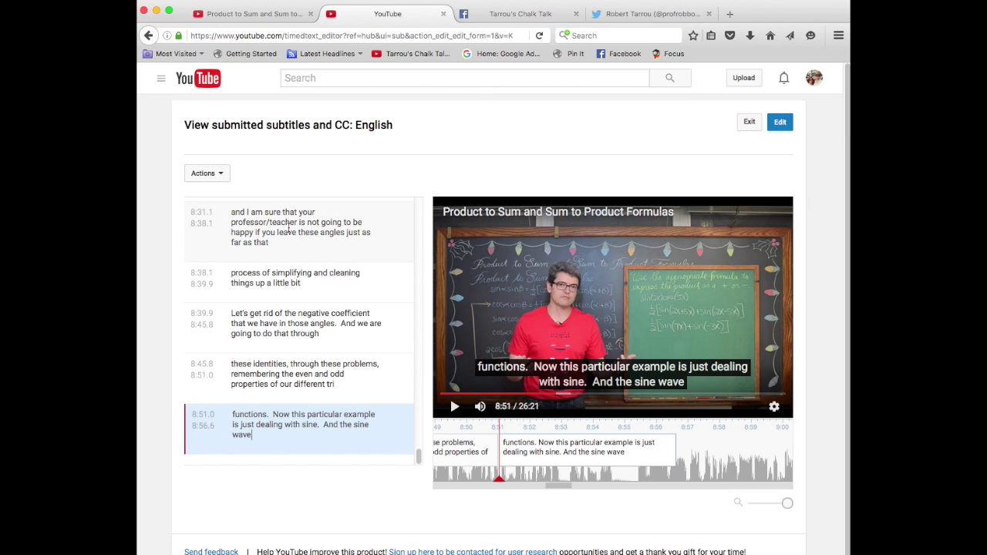
scroll(290, 233, "up", 20)
scroll(290, 233, "up", 15)
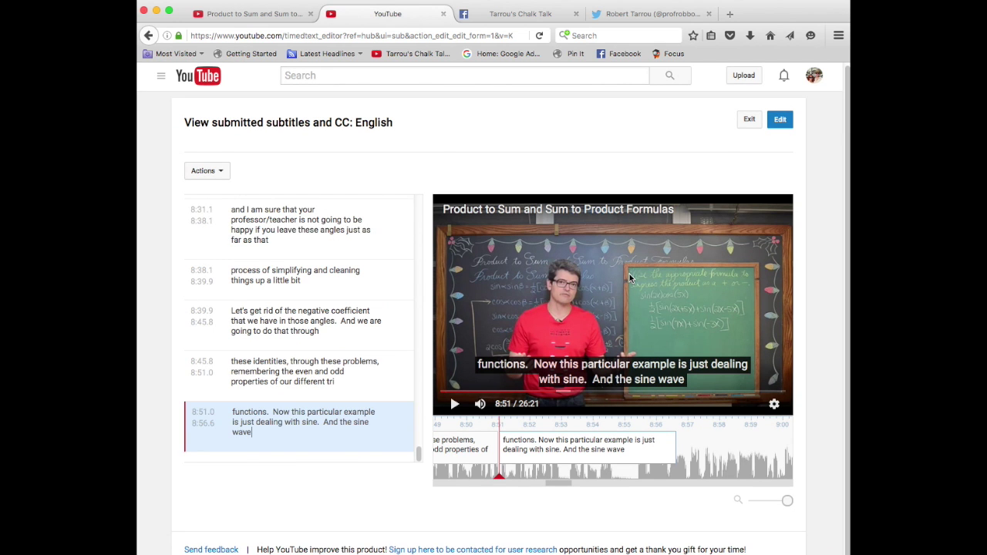
left_click(781, 122)
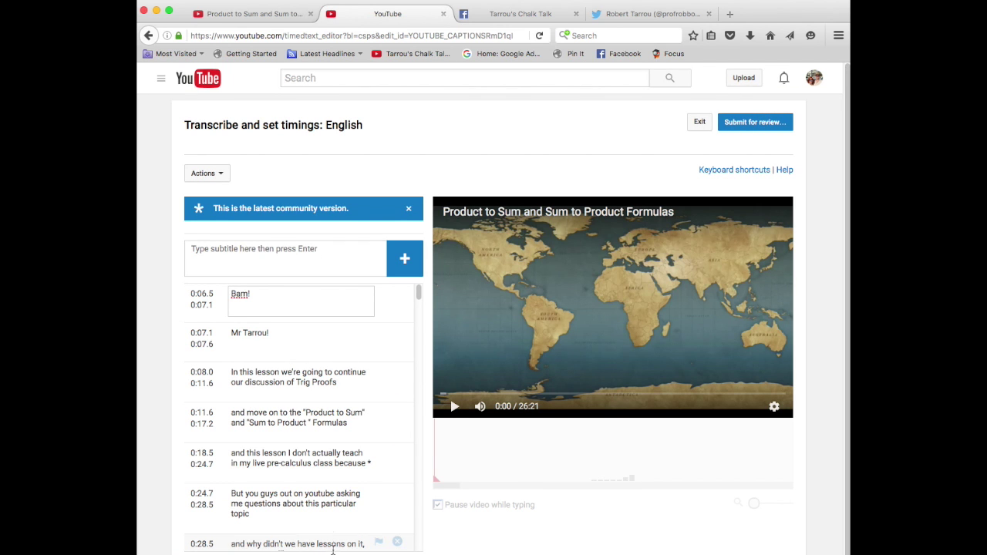
Select the last caption in the list, move the playhead to about 8:55, and play the video
scroll(317, 443, "down", 15)
scroll(317, 443, "up", 15)
left_click(267, 300)
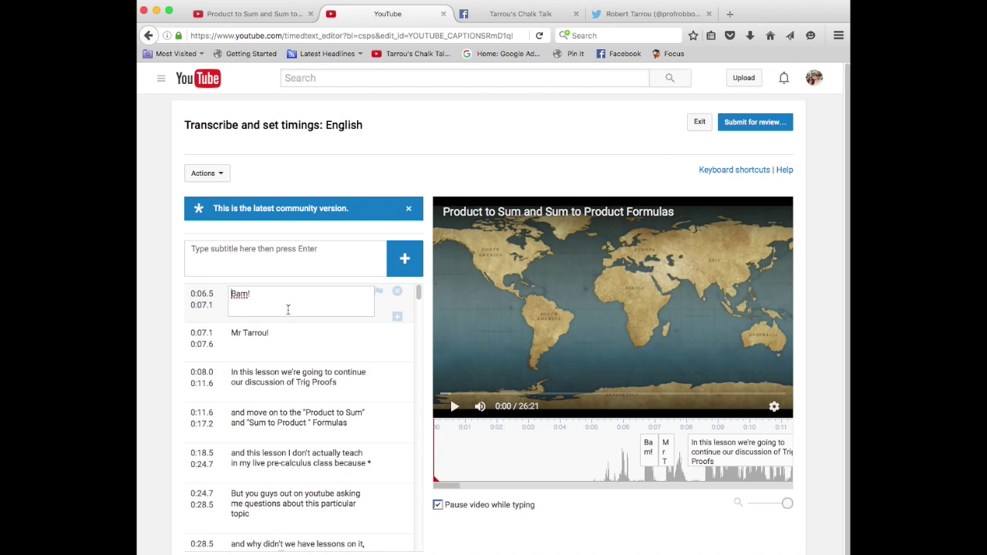
scroll(303, 314, "down", 3)
scroll(302, 315, "down", 20)
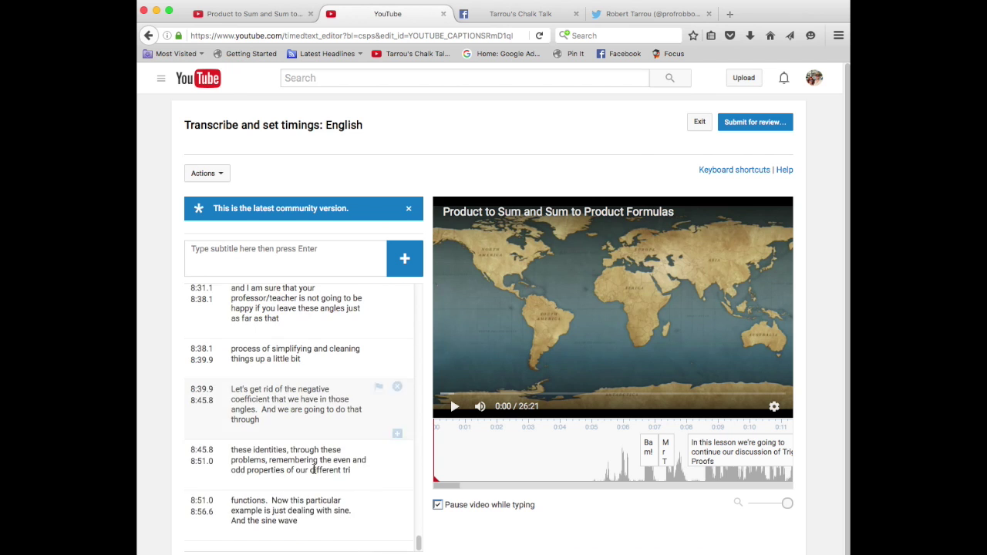
left_click(281, 519)
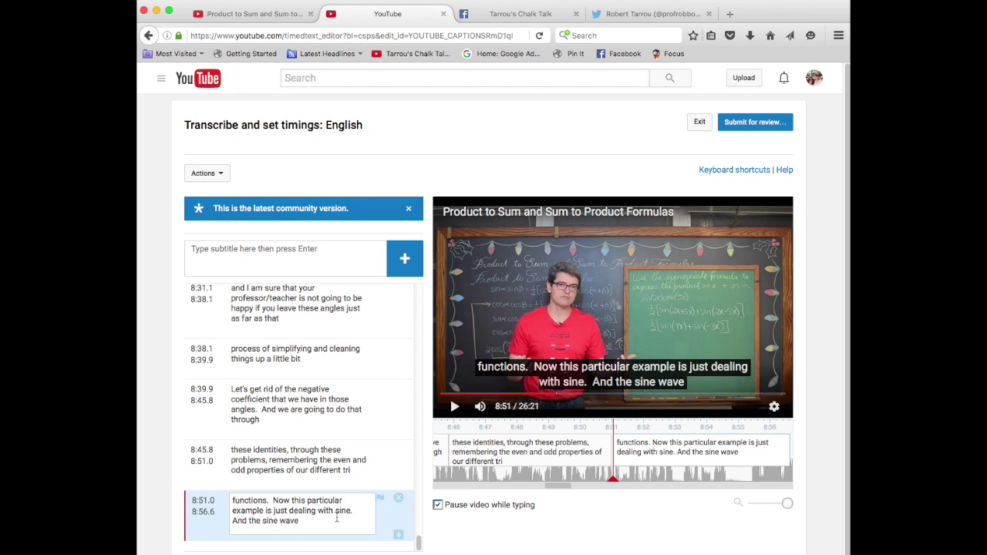
left_click_drag(573, 471, 482, 471)
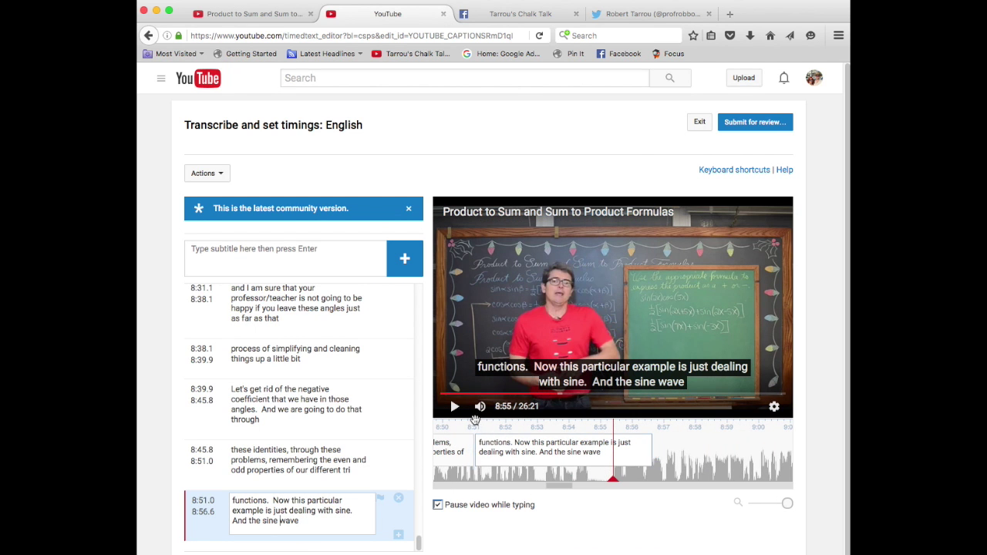
left_click(455, 407)
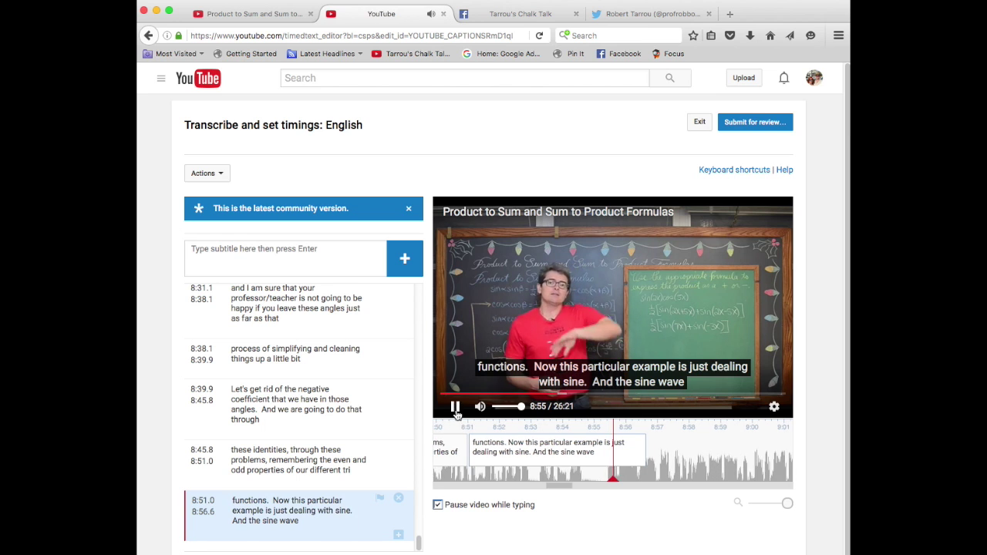
Start the next subtitle with "knowing that it is passing" and turn off pausing the video while typing
left_click(281, 258)
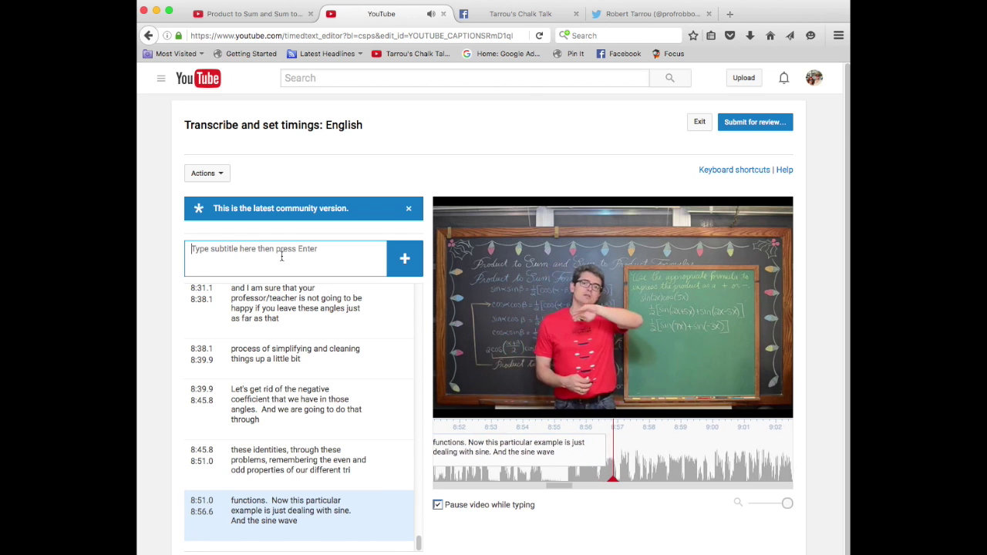
type("knoowing that it is")
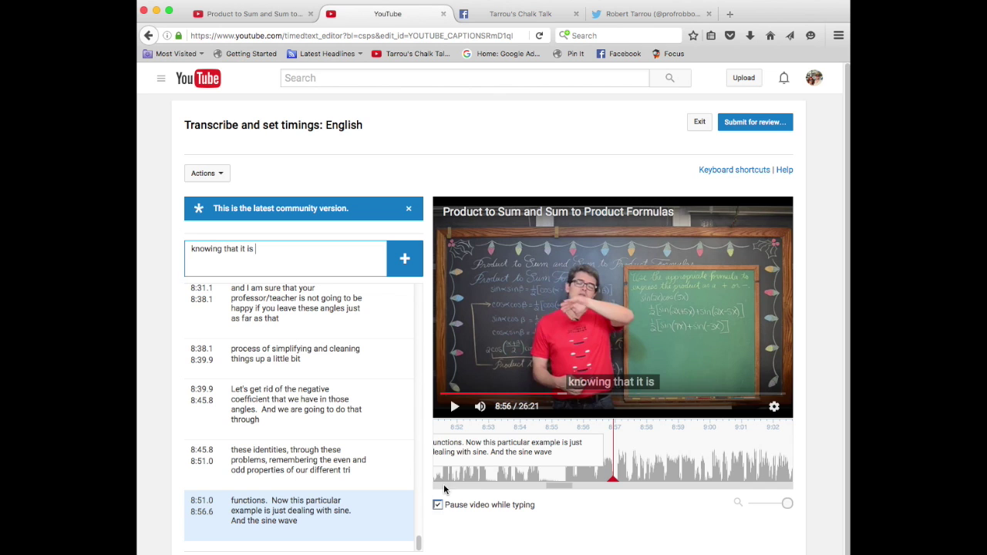
left_click(437, 504)
type("passing t")
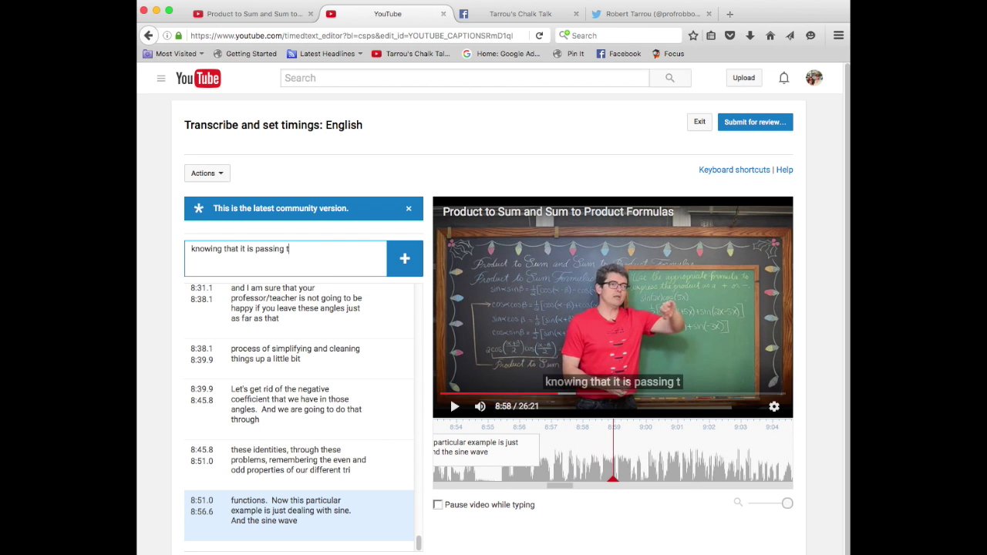
Continue the subtitle with "through the origin and if we take the sine function and we rotate it 180 degrees" and add it to the list
type("hrough the origin and if we take the sin")
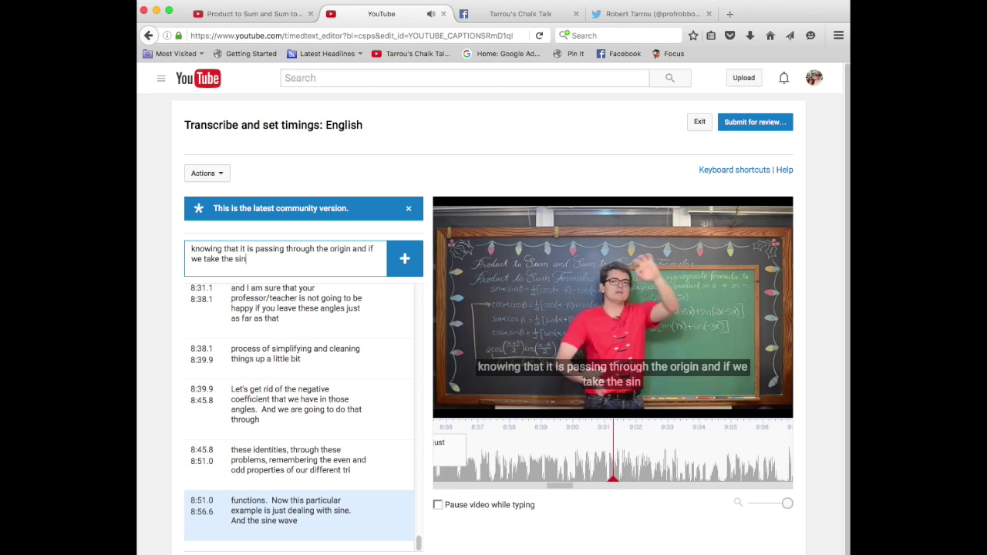
type("e function and we rotati")
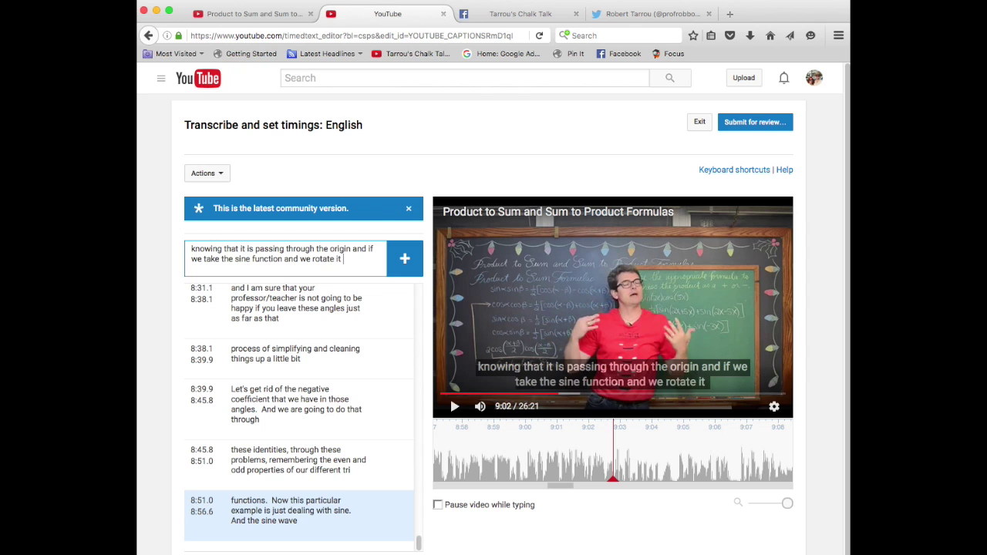
type("180 degrees")
key("Return")
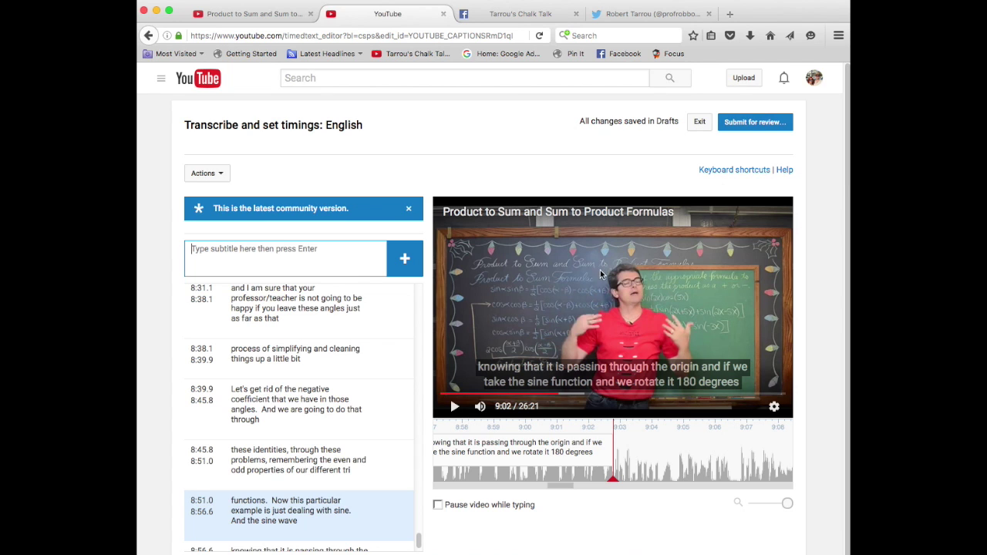
Submit the subtitles as not done so others can keep working, keep contribution credit on, and close the suggested videos
left_click(770, 122)
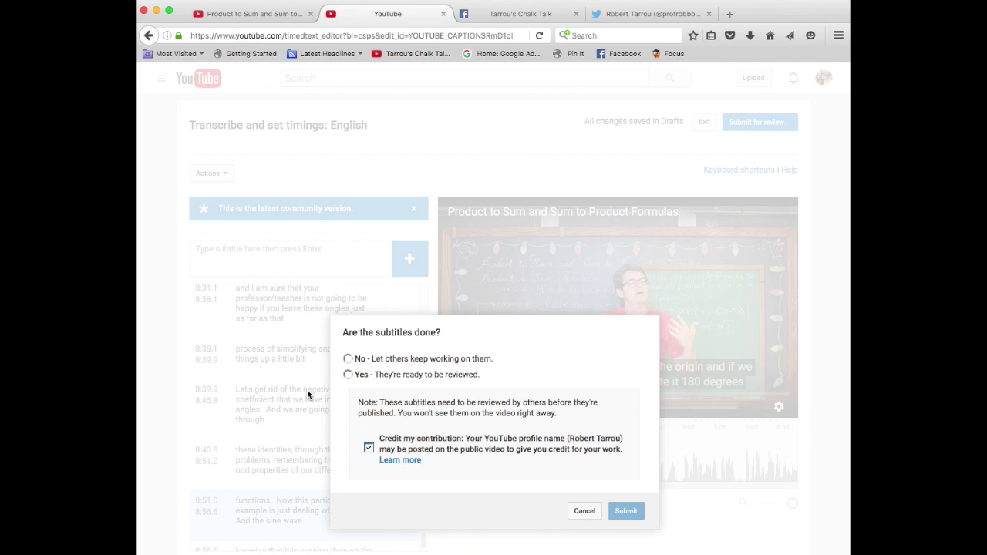
left_click(347, 359)
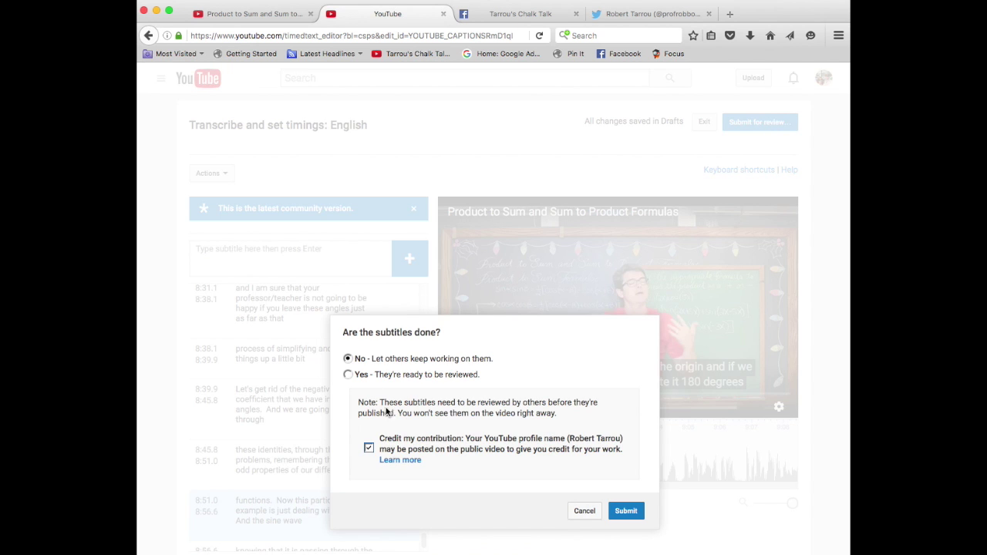
left_click(626, 510)
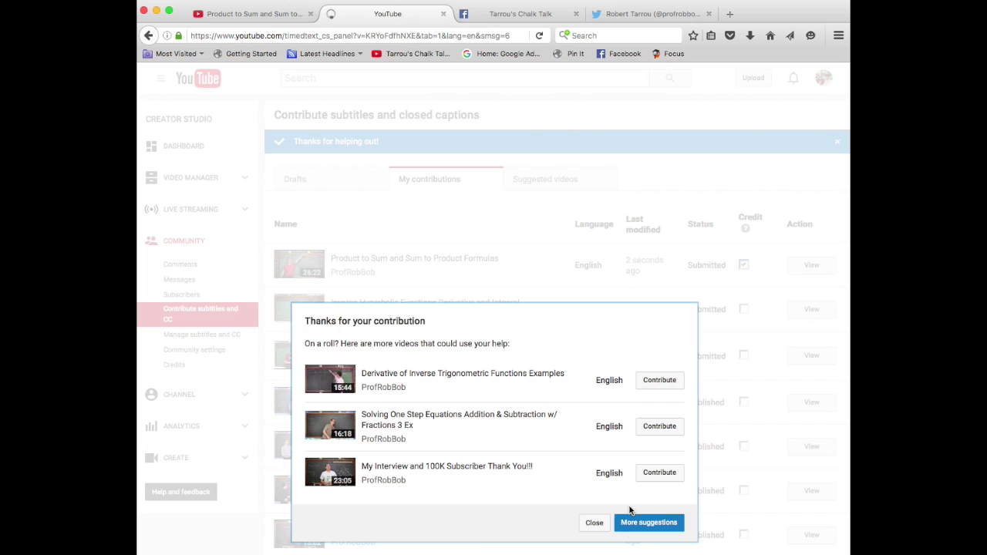
left_click(594, 524)
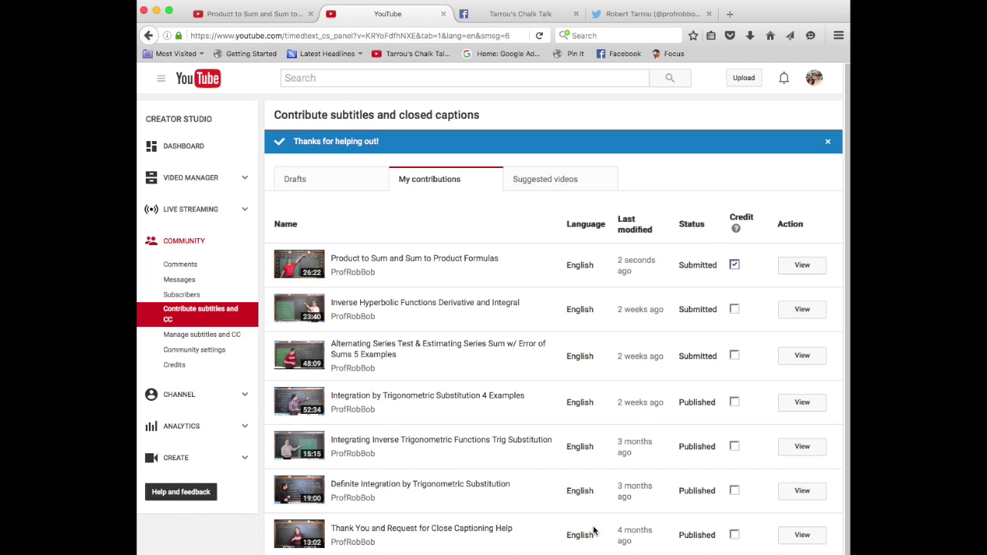
Go to the youtube.com/profrobbob channel, open "Alternating Series Test & Estimating Series Sum w/ Error of Sums 5 Examples", and pause it
left_click(190, 177)
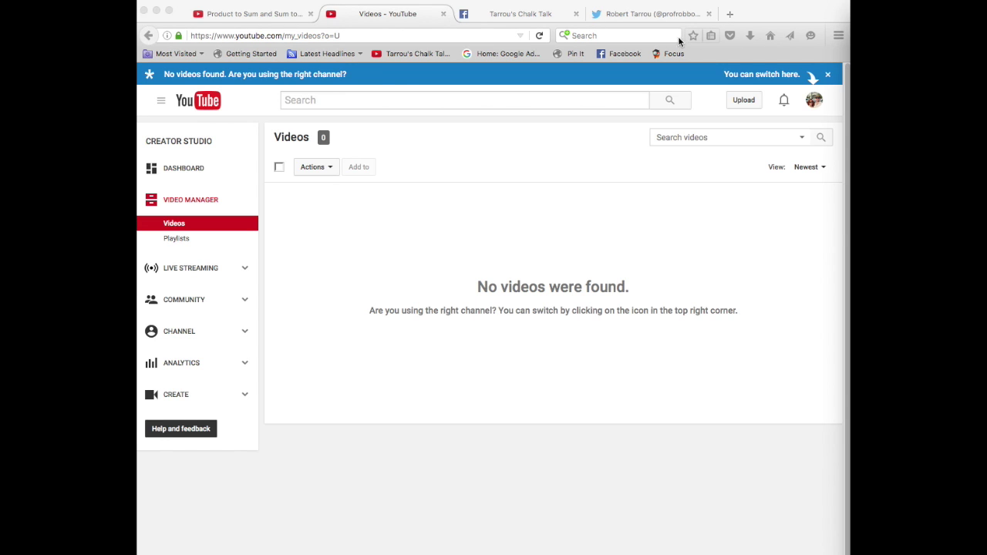
left_click(364, 37)
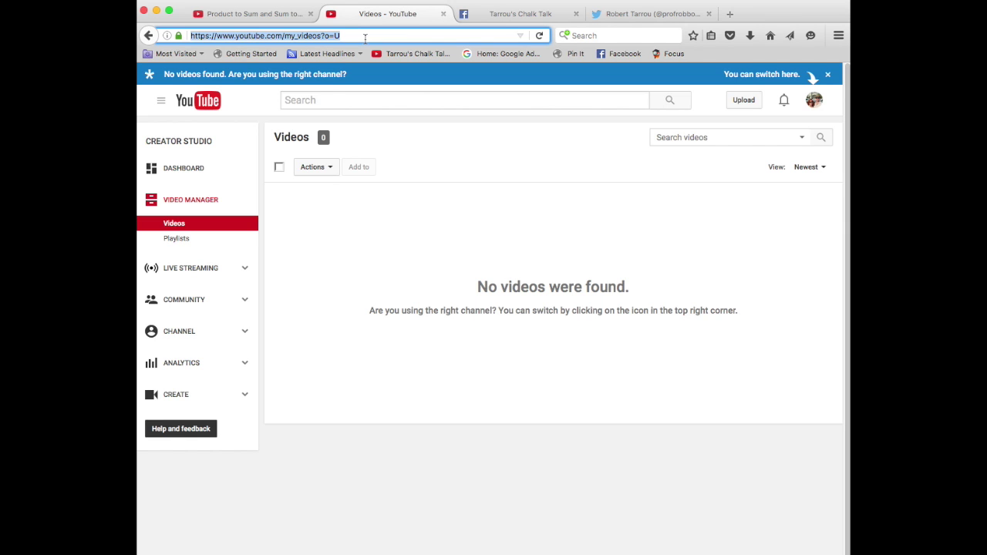
type("youtube.com/")
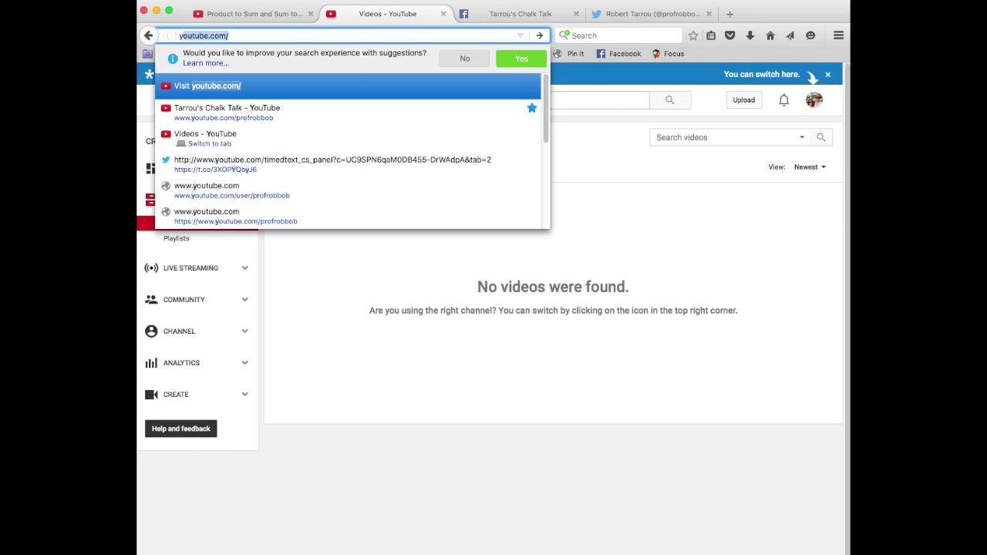
key("Down")
key("Return")
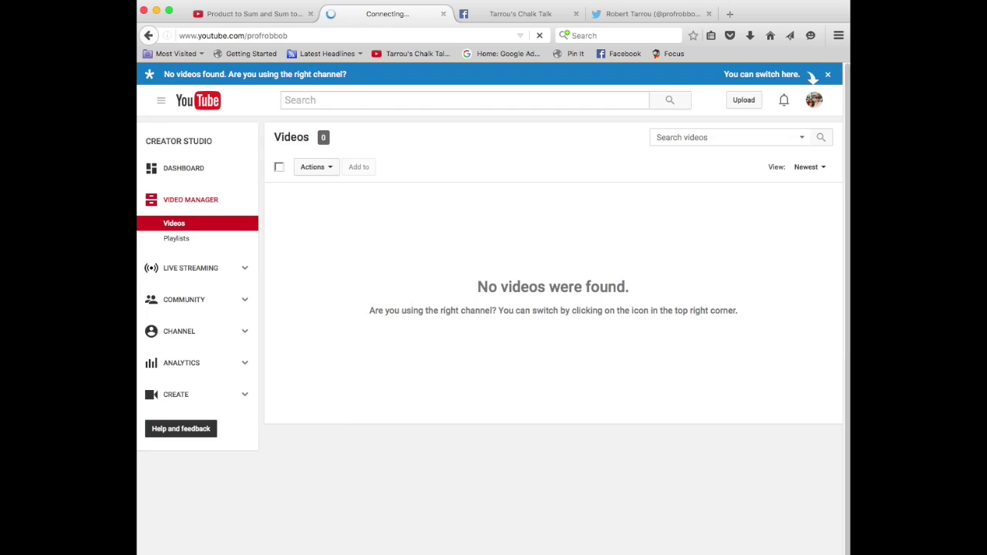
left_click(214, 264)
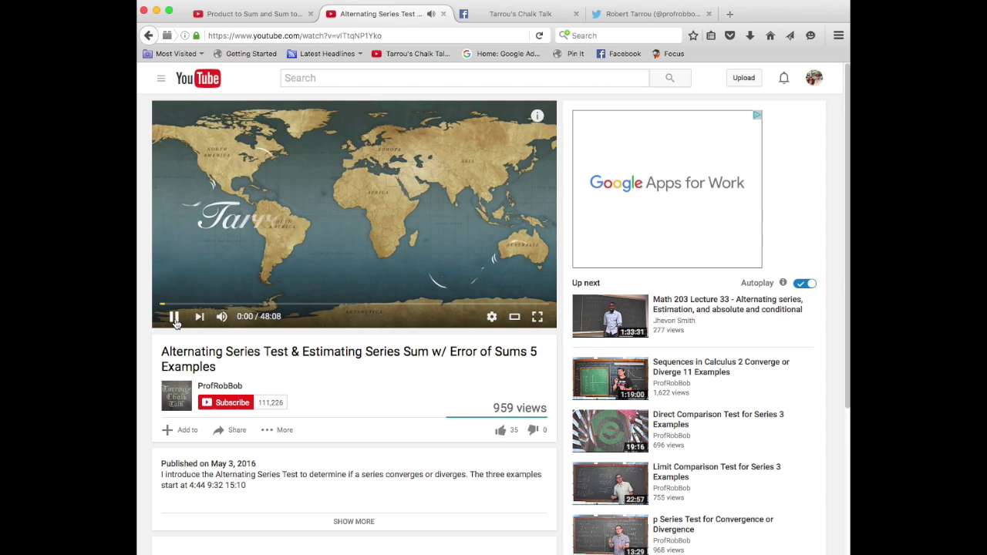
left_click(175, 322)
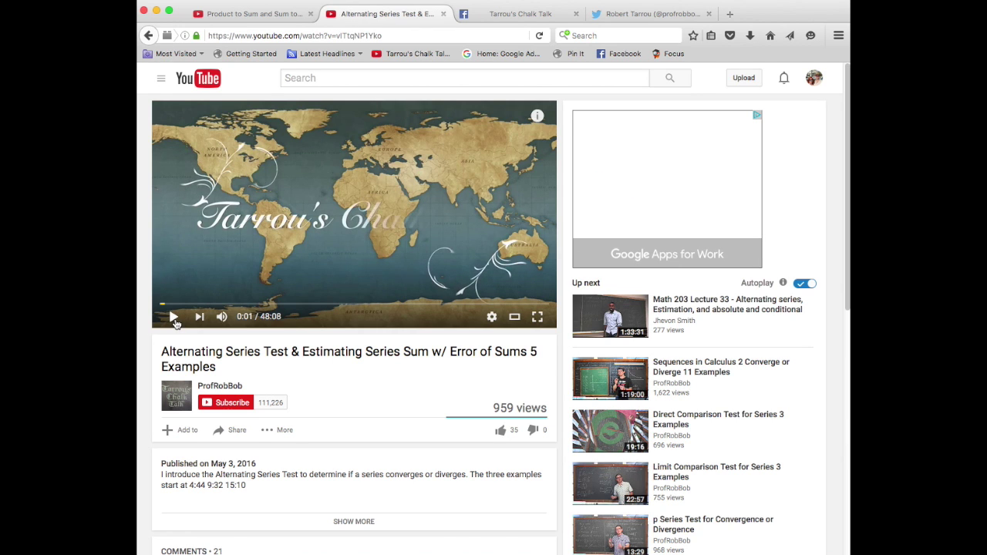
Play the lesson with a changed playback speed, dismiss the ad overlaying the video, and pause playback
left_click(174, 317)
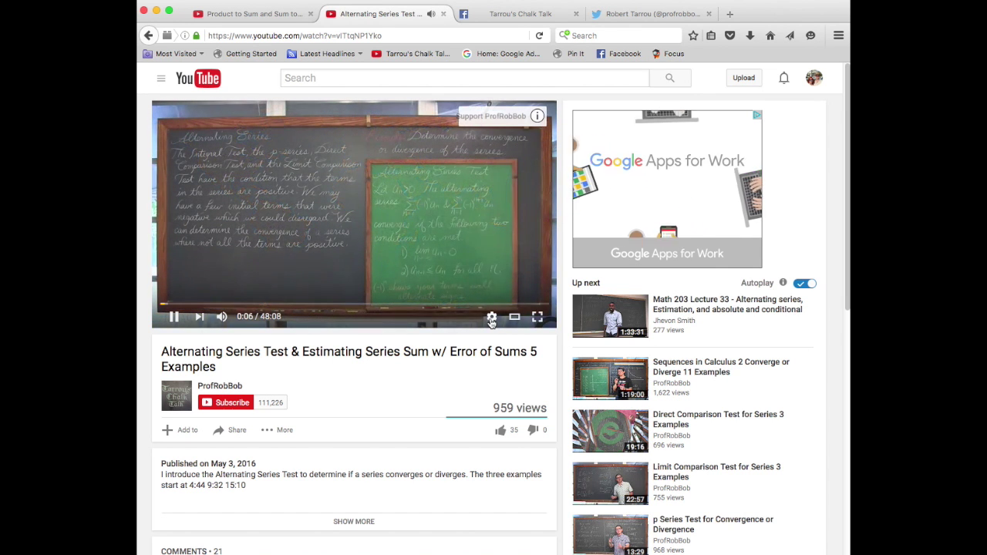
left_click(491, 318)
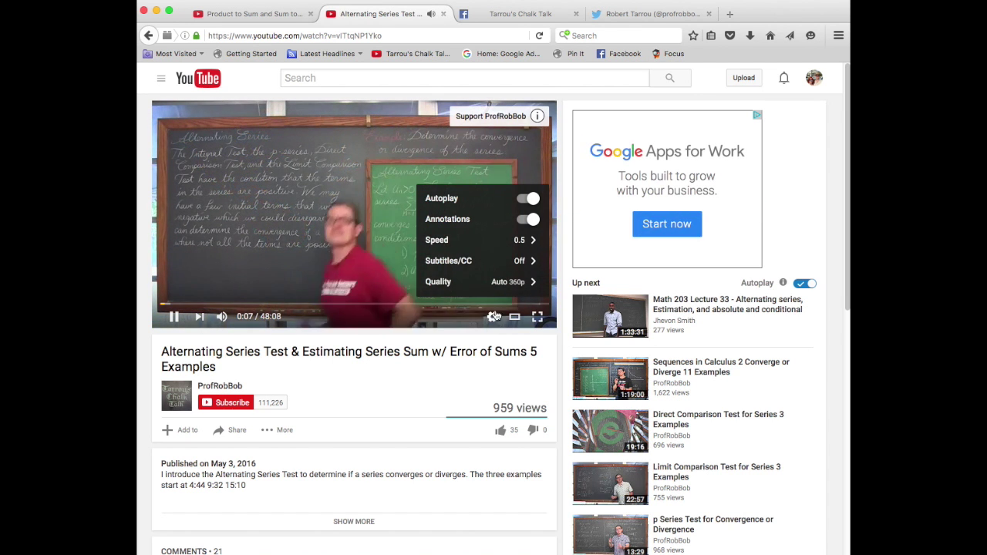
left_click(521, 240)
left_click(518, 177)
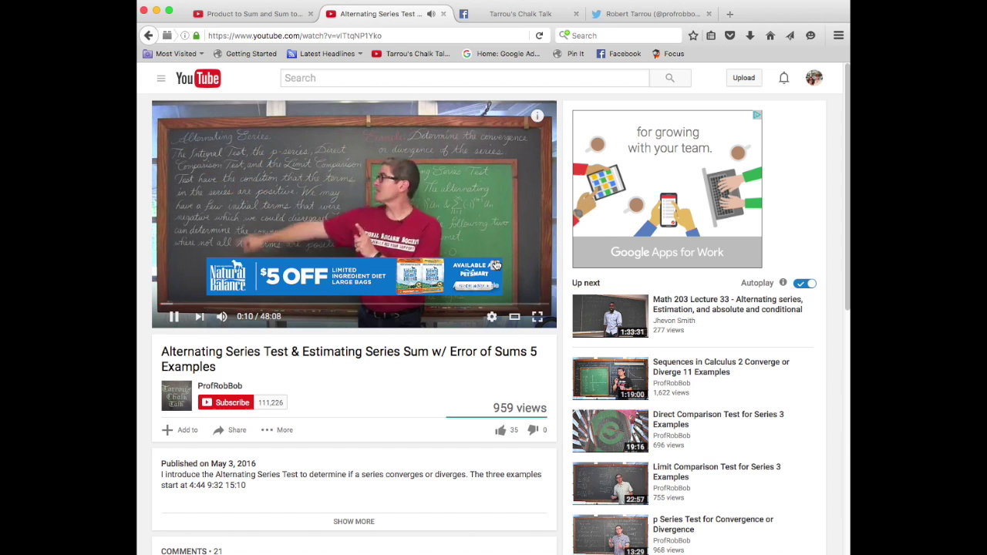
left_click(496, 265)
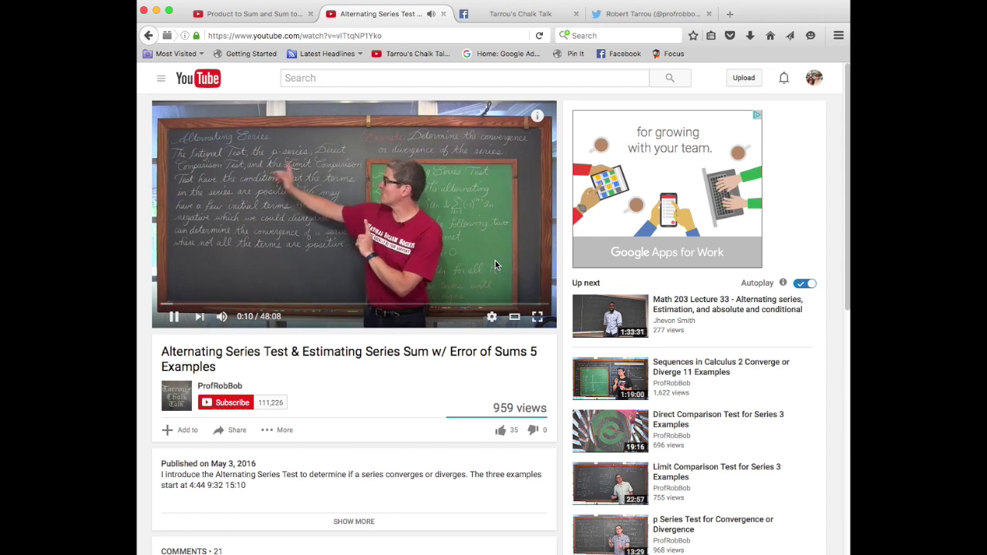
left_click(174, 318)
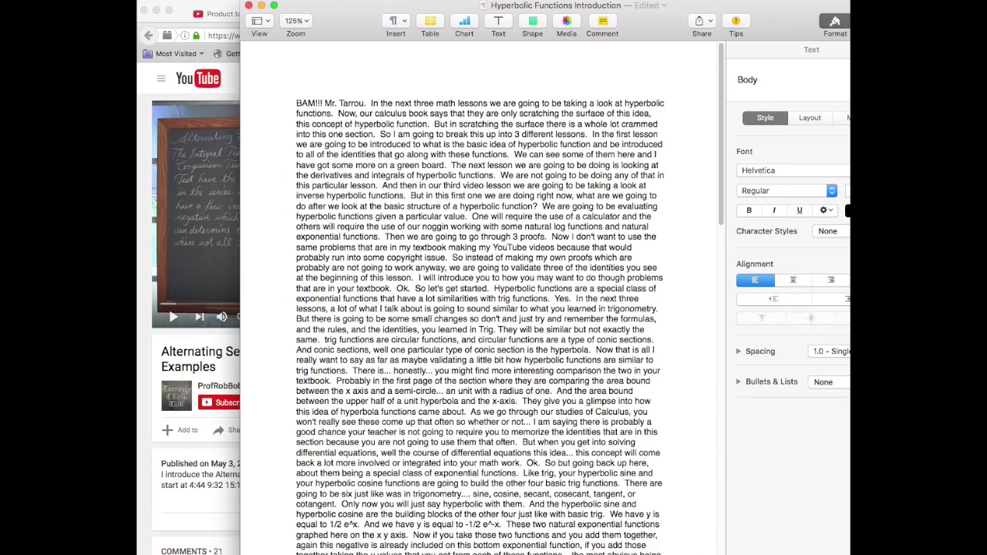
Switch to the Pages document "Hyperbolic Functions Introduction", look through the transcript text, and return to its beginning
scroll(464, 449, "down", 20)
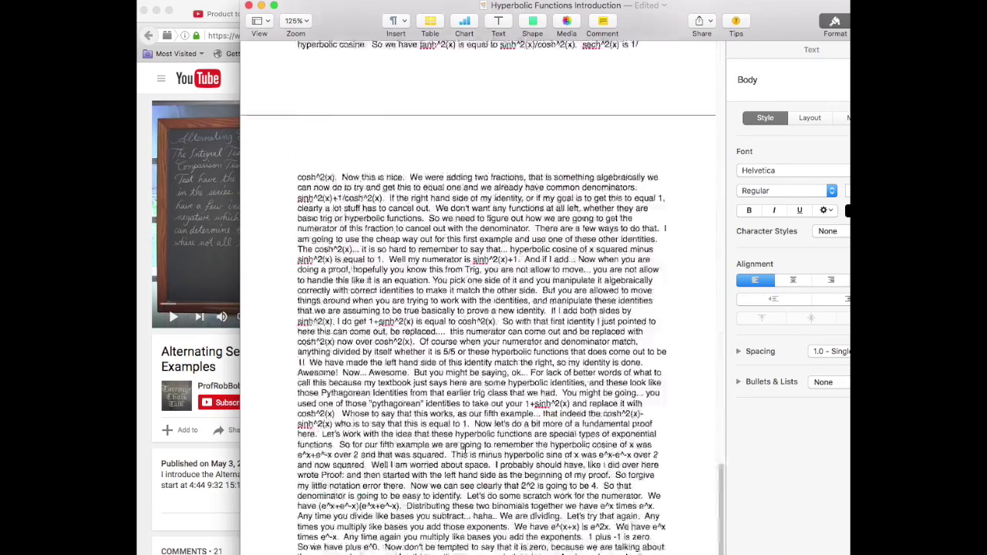
scroll(465, 450, "up", 20)
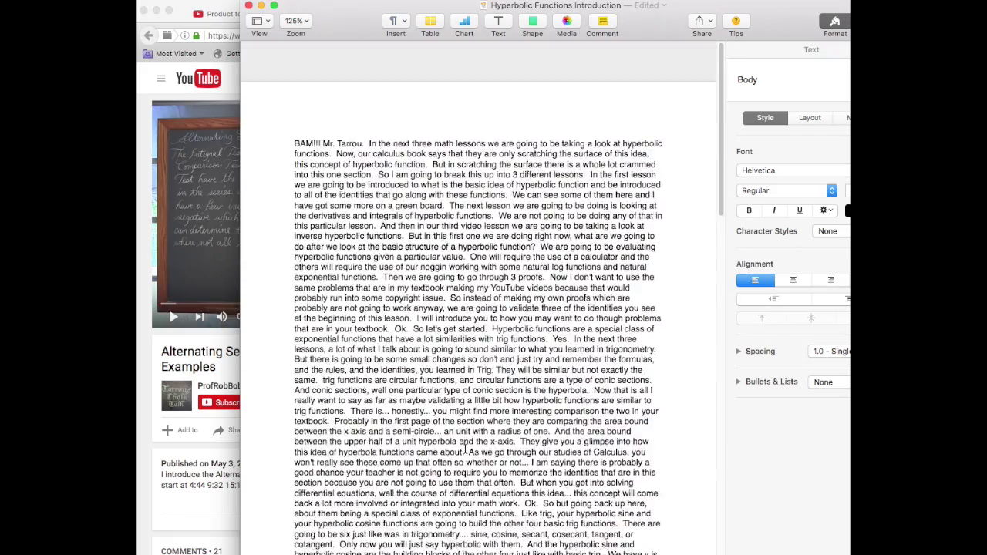